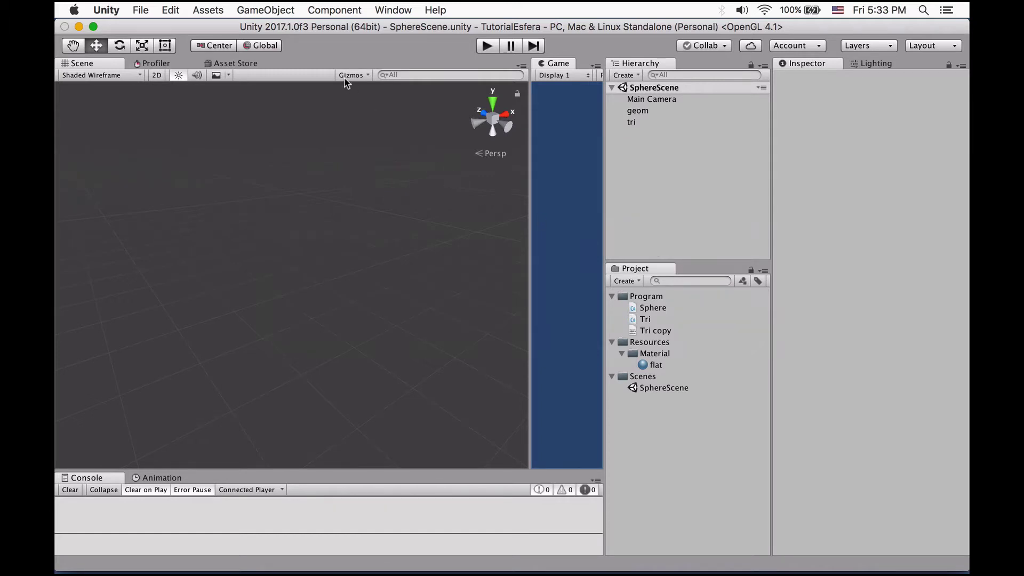
- Create a new 3D Unity project named Geometria
left_click(142, 11)
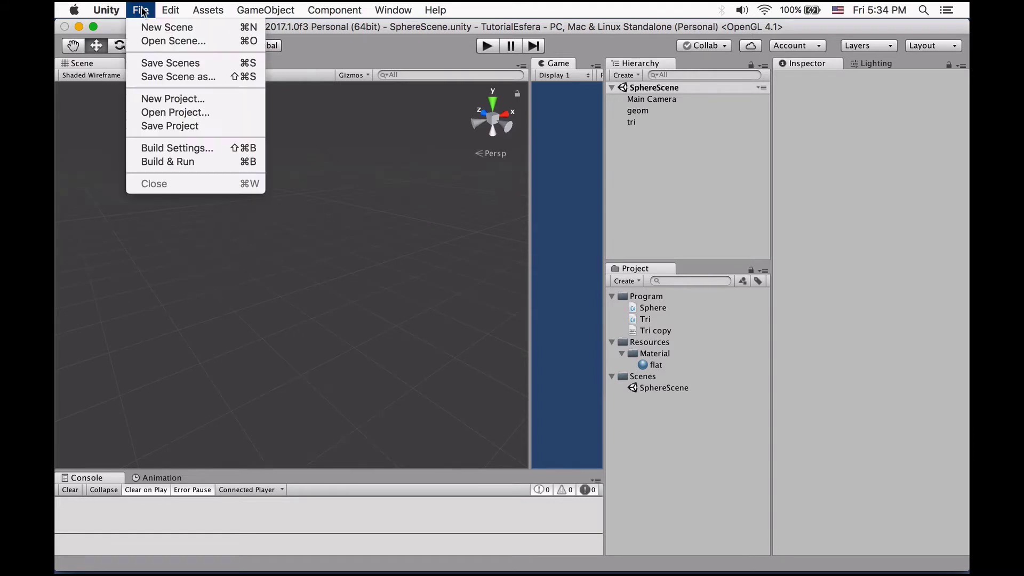
left_click(171, 100)
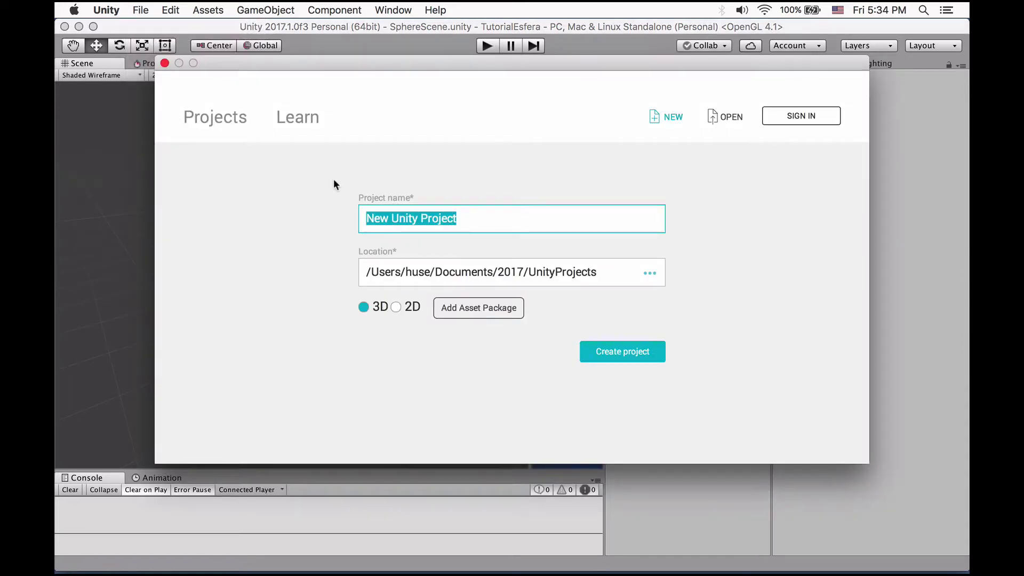
type("Geo")
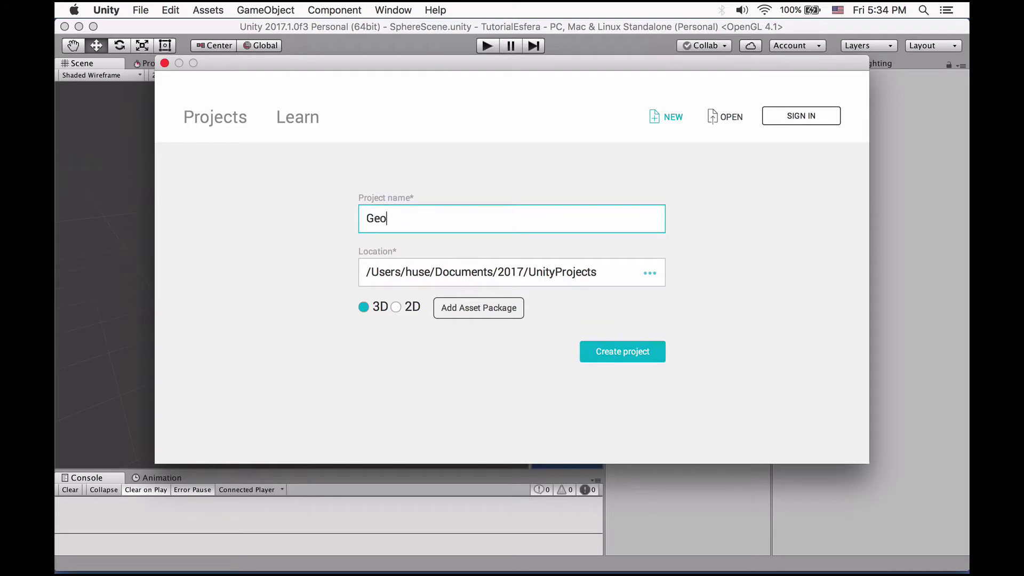
type("metria")
left_click(623, 360)
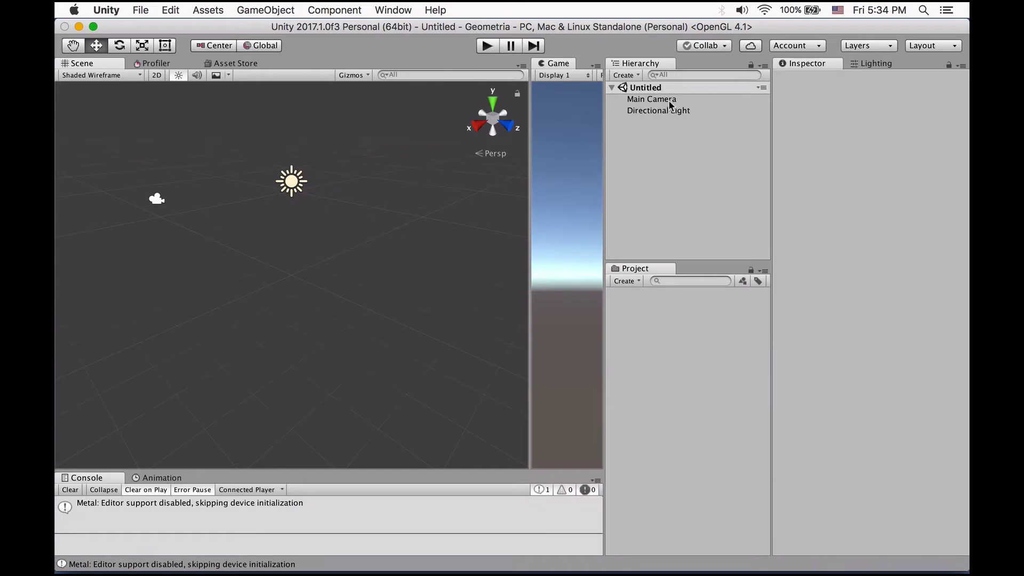
- Delete the Directional Light and set Main Camera's Clear Flags to Solid Color
left_click(675, 110)
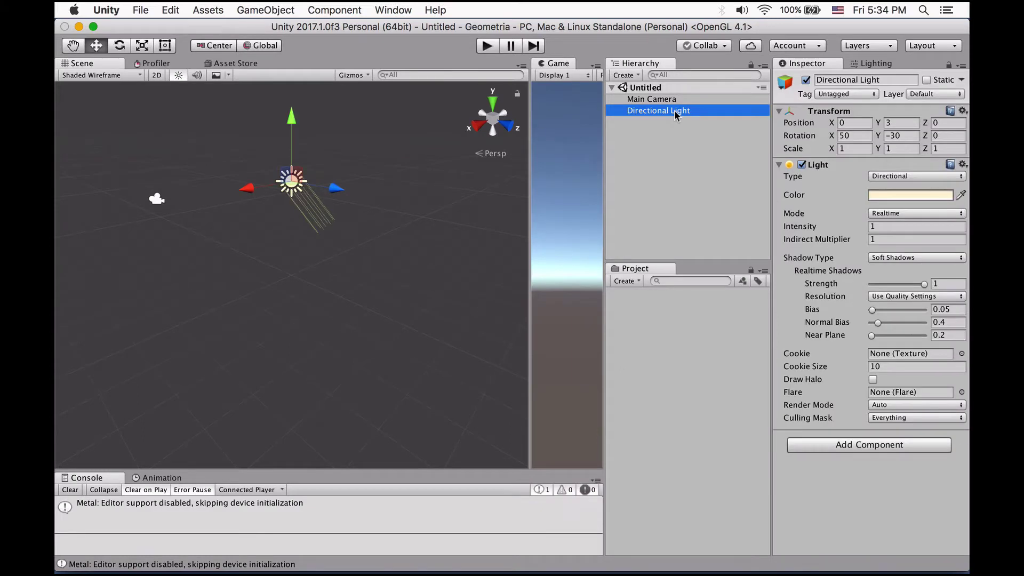
key("super+BackSpace")
left_click(677, 99)
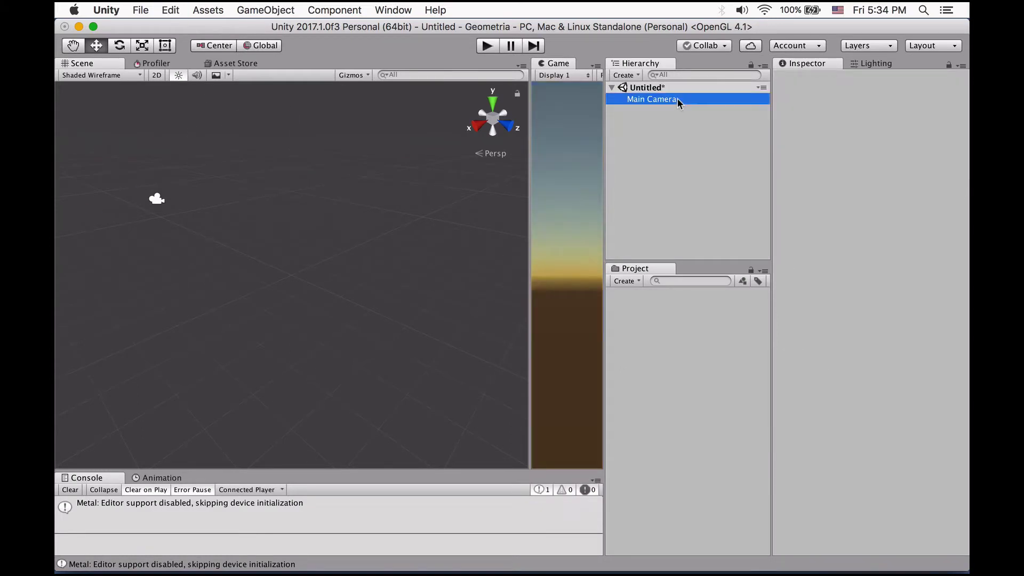
left_click(905, 176)
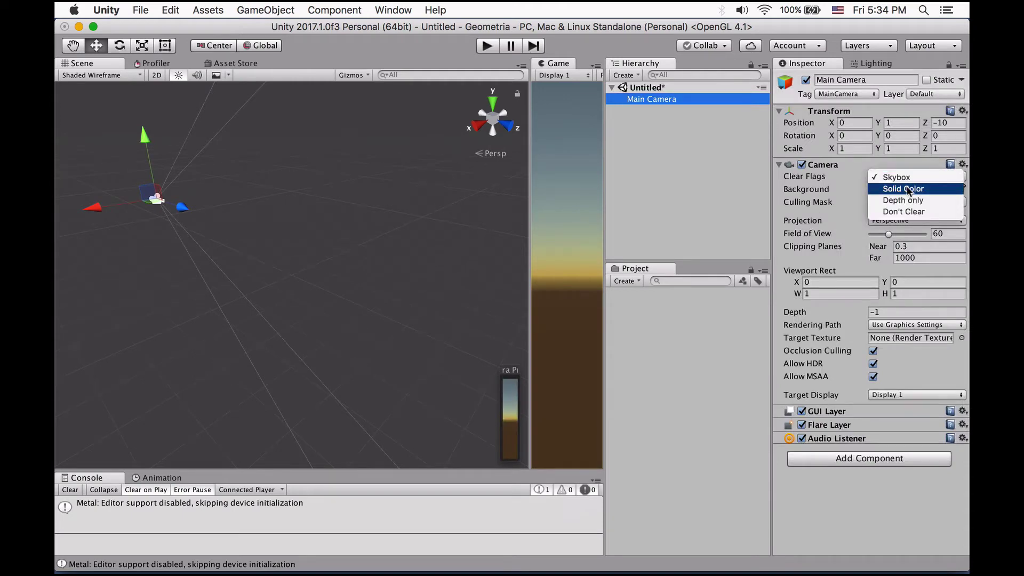
left_click(904, 188)
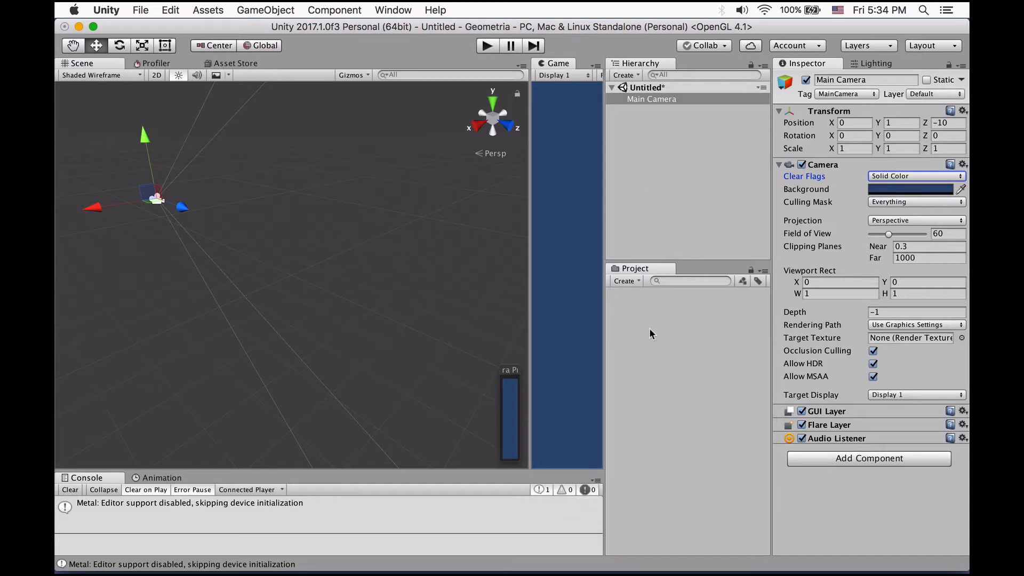
left_click(636, 292)
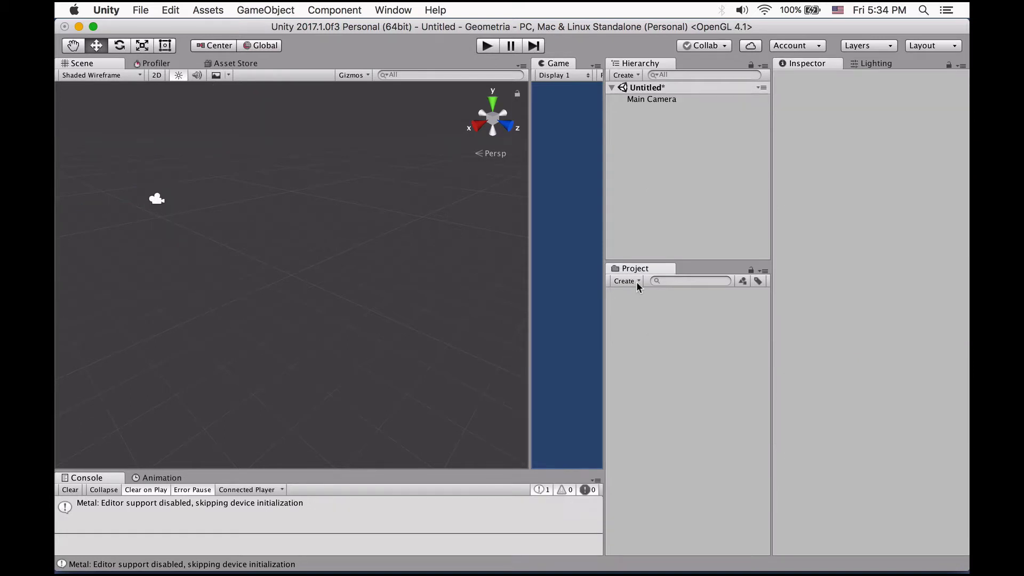
- Create a folder named Material in the Project panel
left_click(638, 283)
left_click(640, 293)
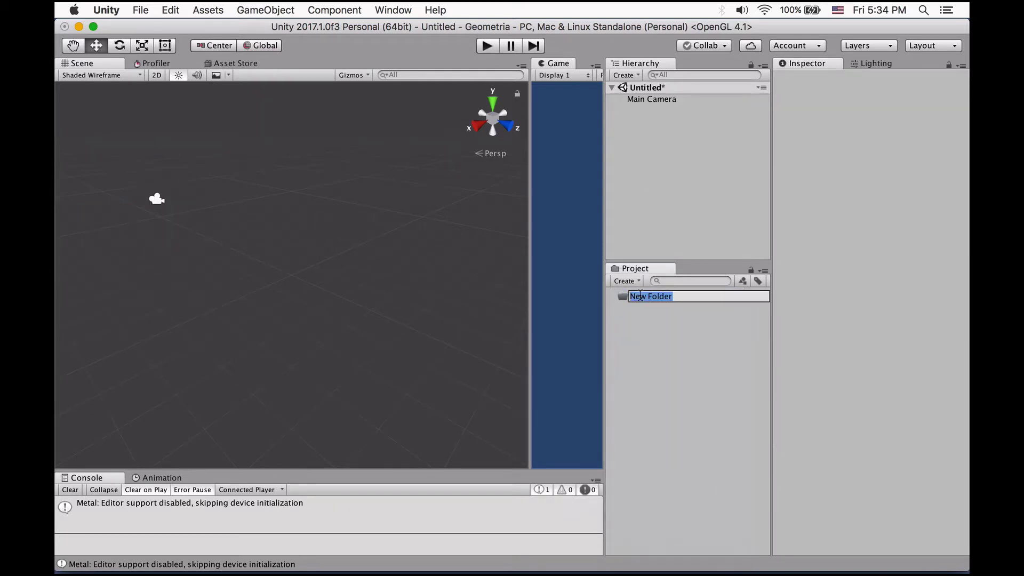
type("Mate")
type("rial")
key("Return")
- Create a new material named flat inside the Material folder
right_click(649, 296)
mouse_move(664, 301)
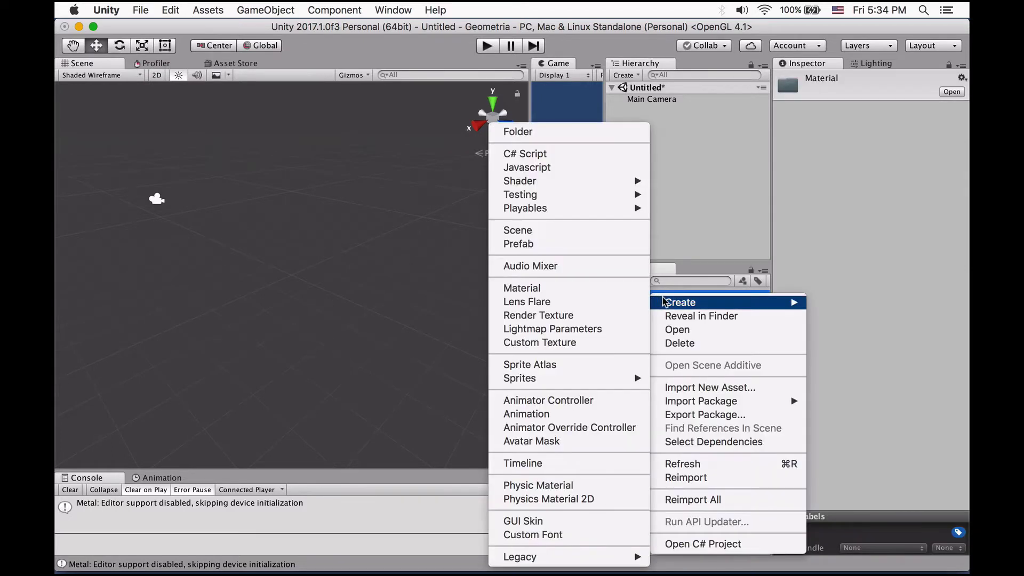
mouse_move(568, 181)
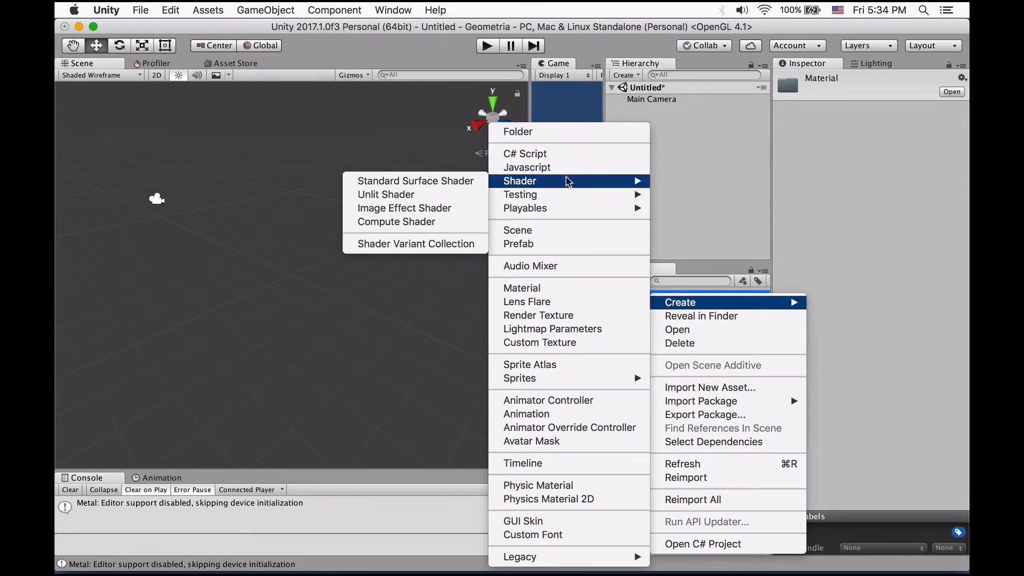
left_click(569, 288)
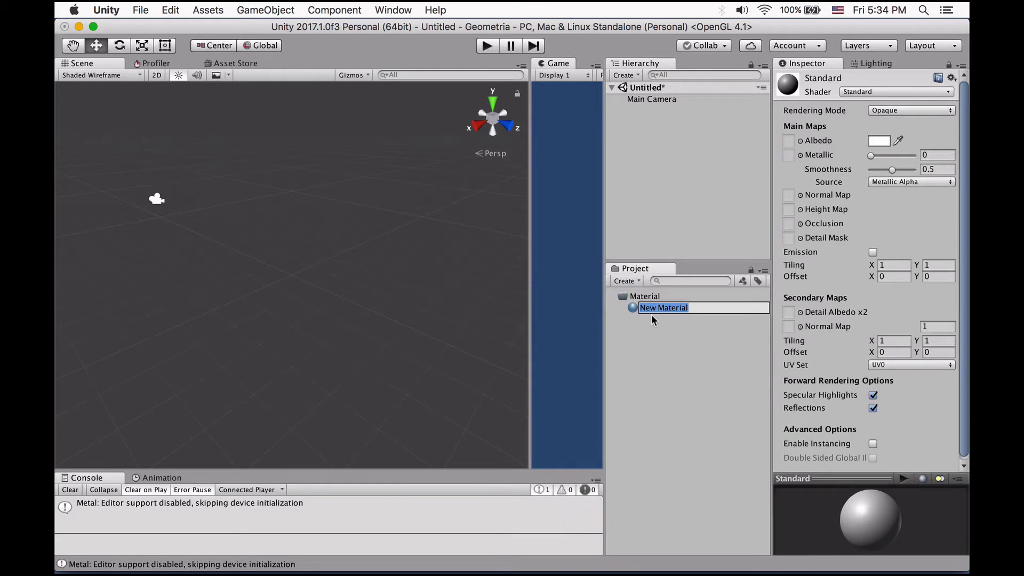
type("flat")
key("Return")
- Set flat's shader to Unlit/Color and its Main Color to yellow (FFE300FF)
left_click(936, 88)
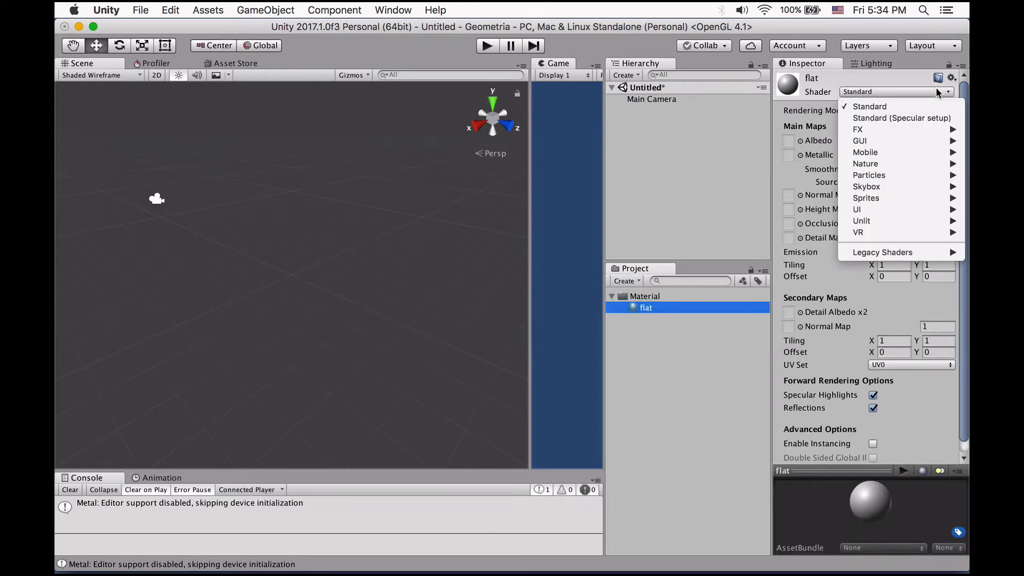
mouse_move(886, 224)
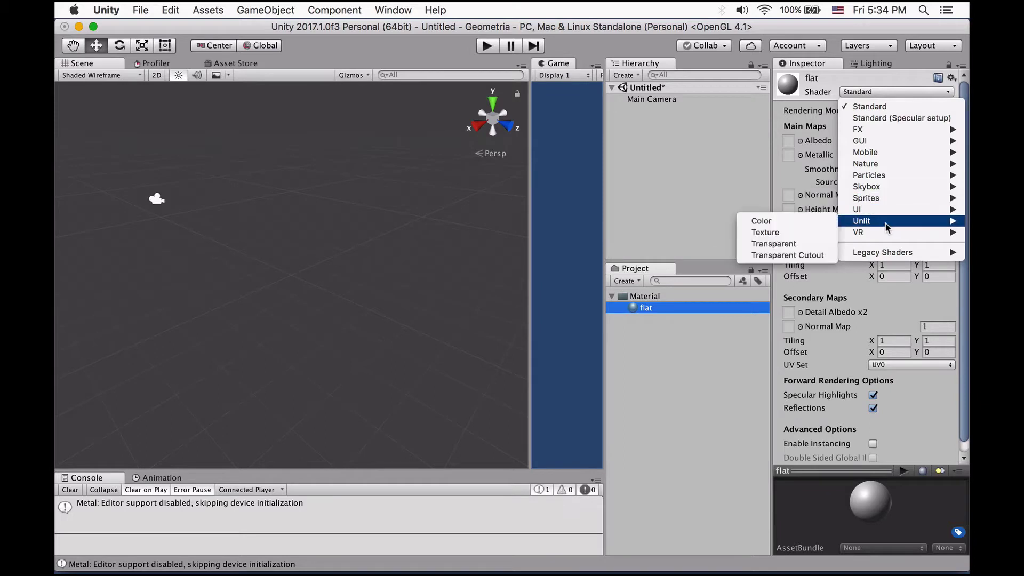
left_click(811, 224)
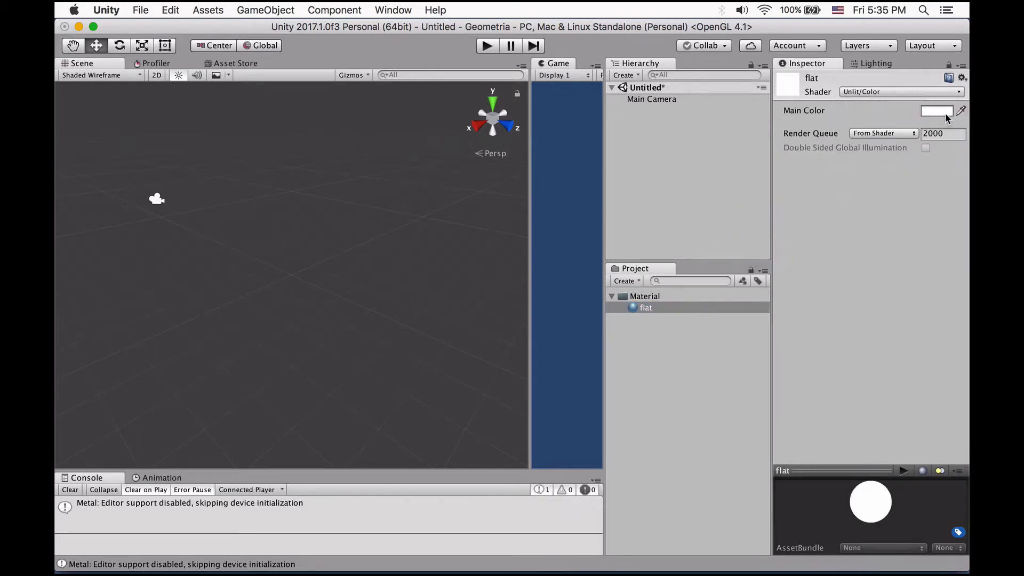
left_click(945, 117)
left_click(902, 217)
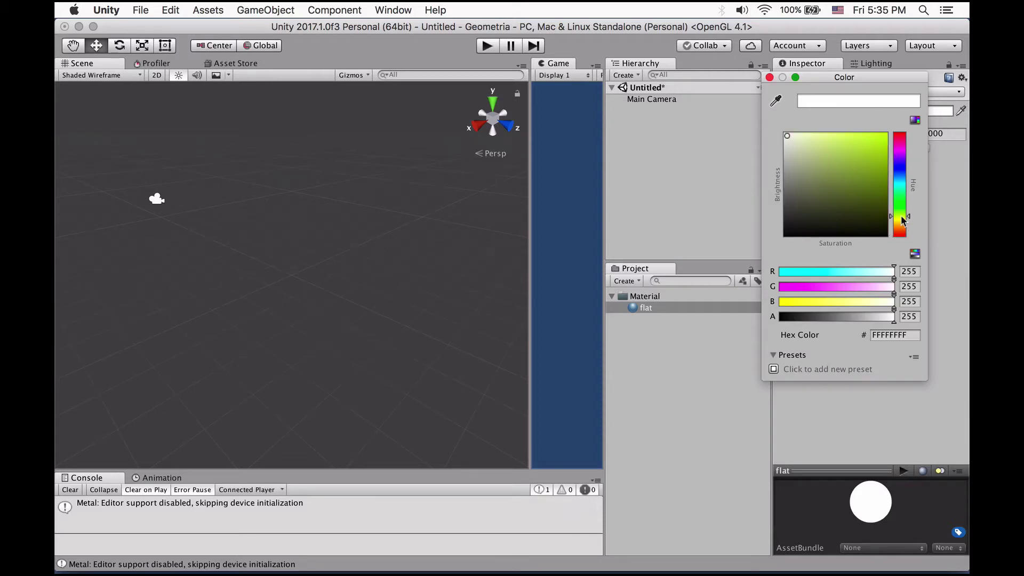
left_click(903, 220)
left_click_drag(854, 168, 911, 96)
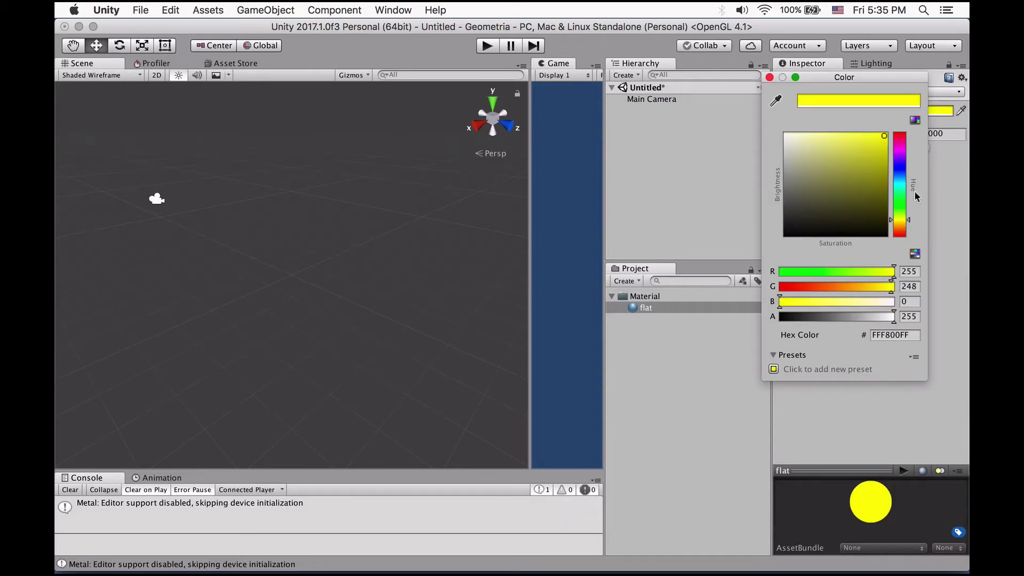
left_click(906, 222)
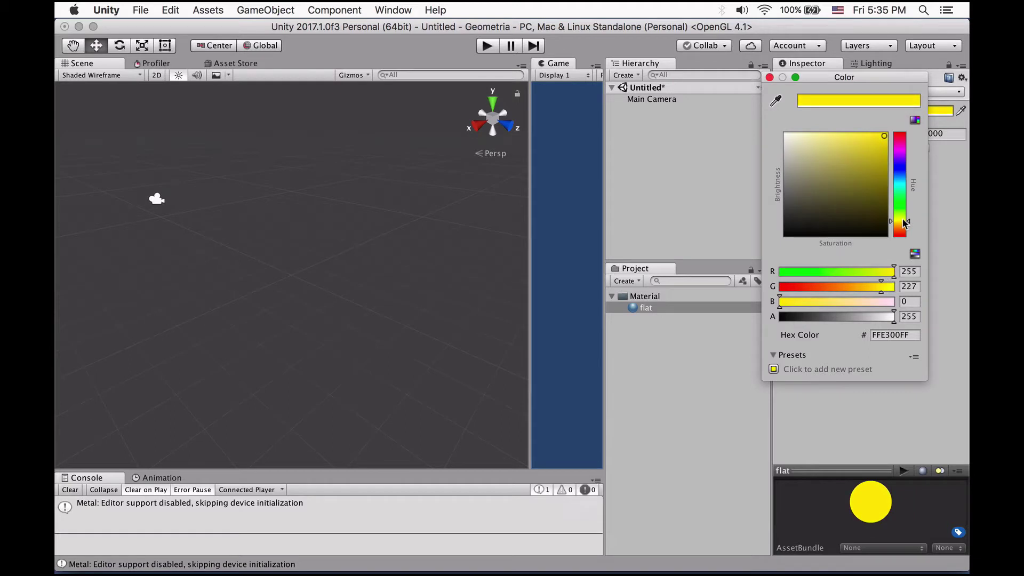
left_click(954, 219)
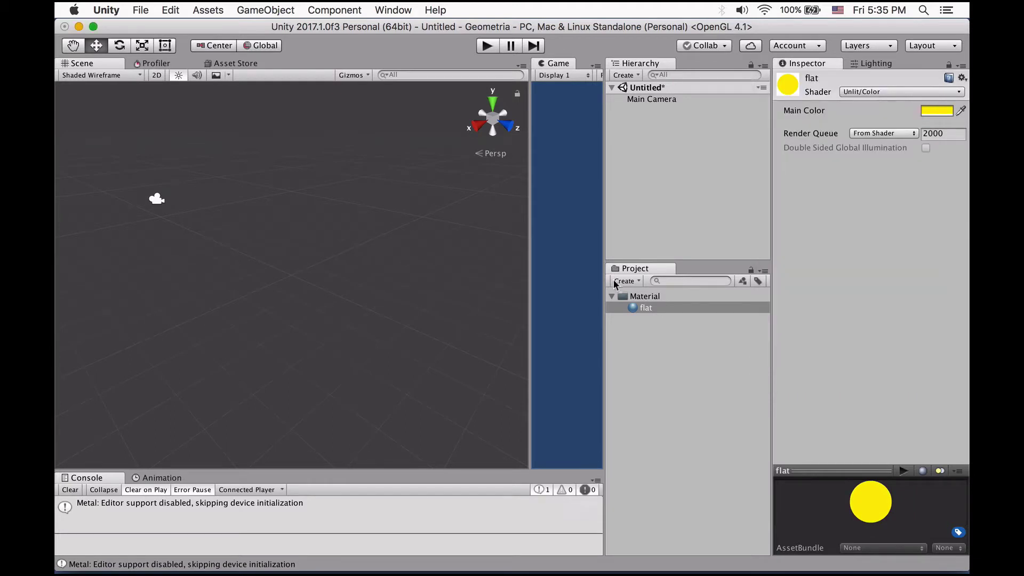
- Create a new project folder named Scenes
left_click(625, 340)
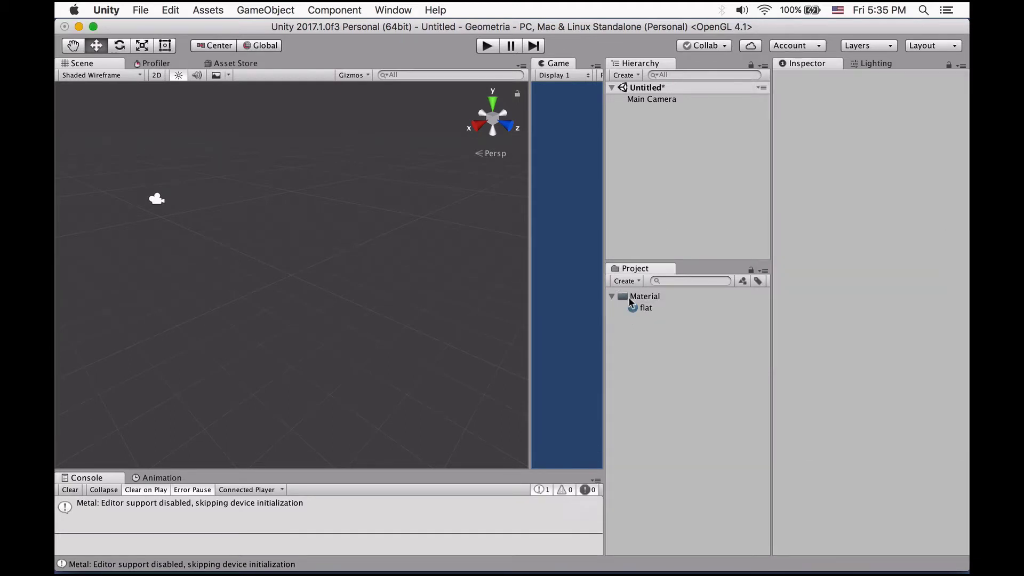
left_click(636, 281)
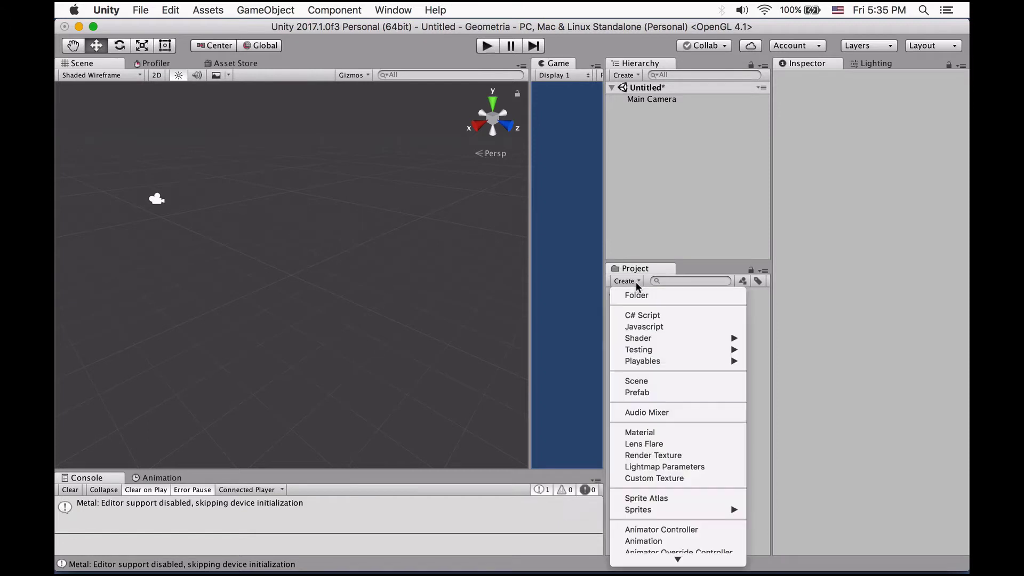
left_click(644, 294)
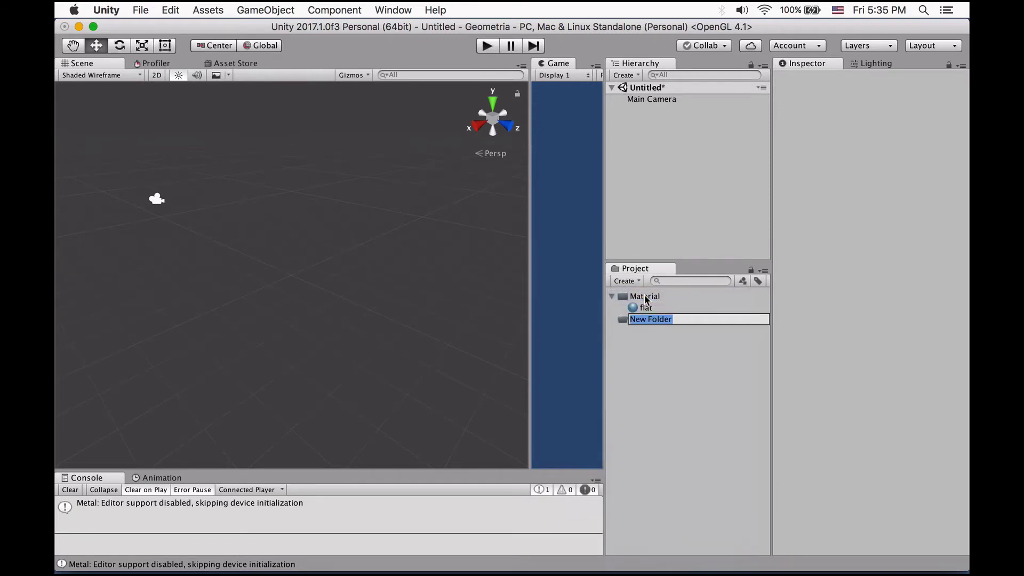
type("Scenes")
key("Return")
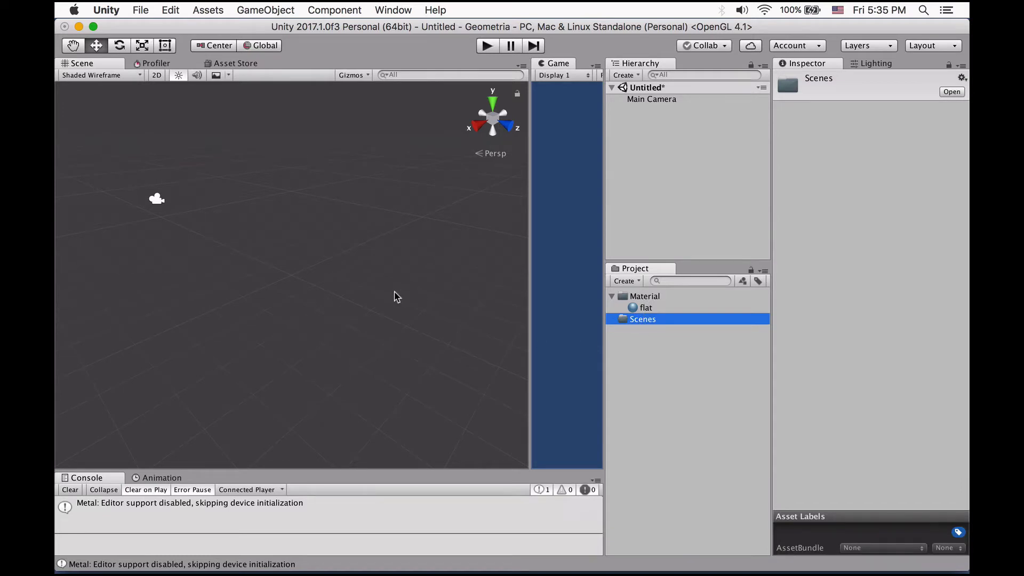
- Save the current scene as Scene01 inside the Scenes folder
key("super+s")
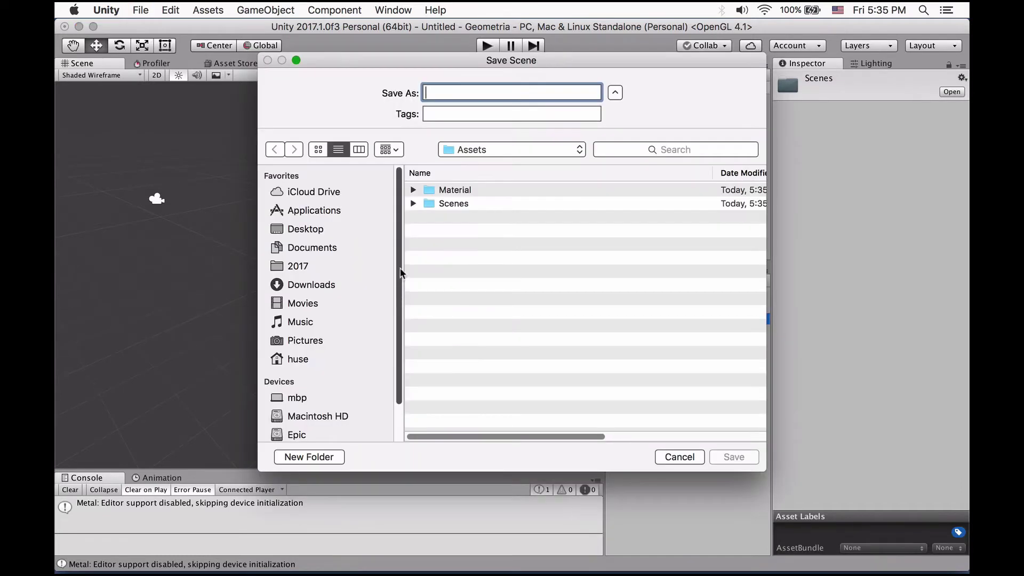
double_click(441, 202)
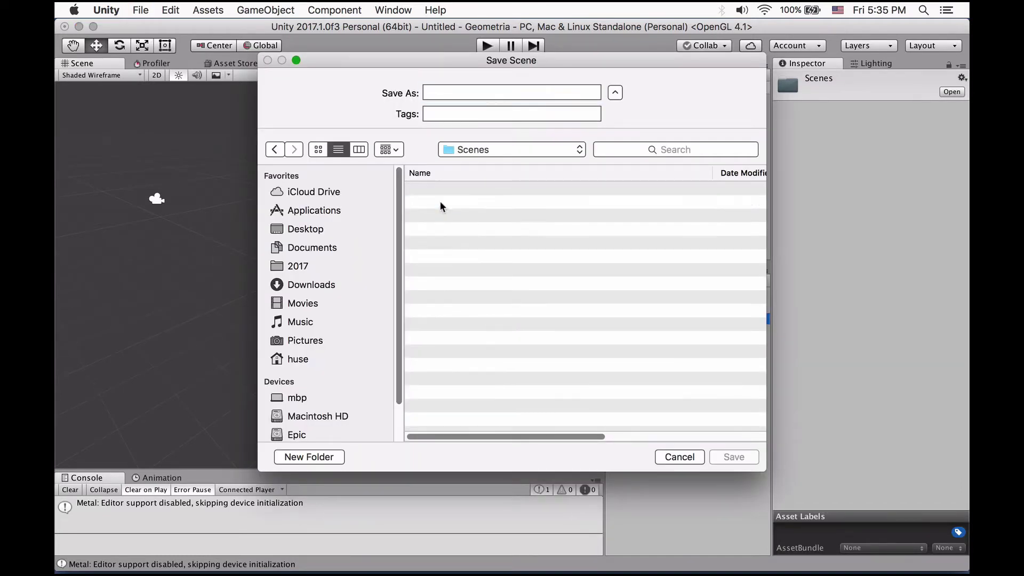
left_click(472, 96)
type("S")
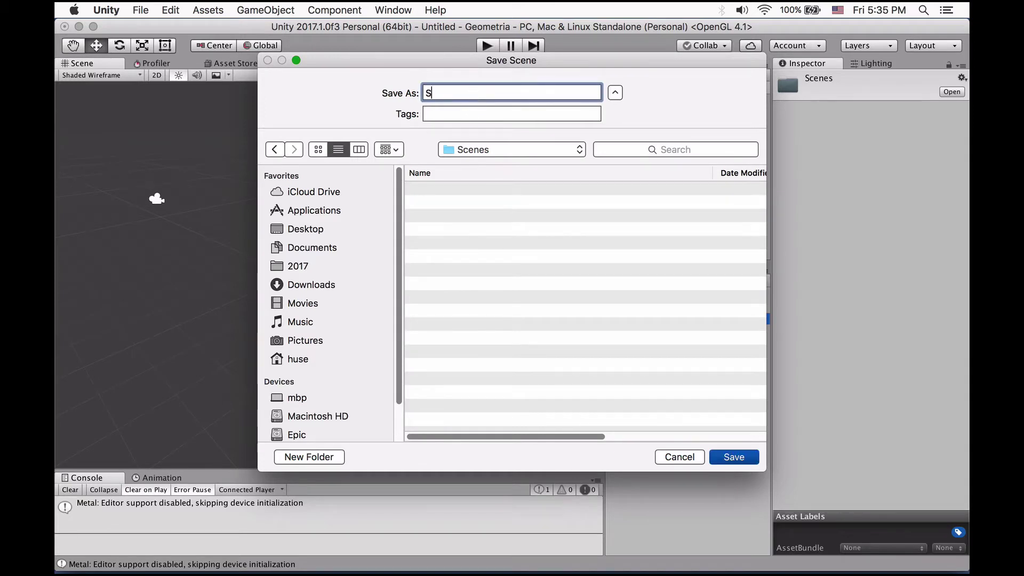
type("cene")
type("01")
left_click(734, 457)
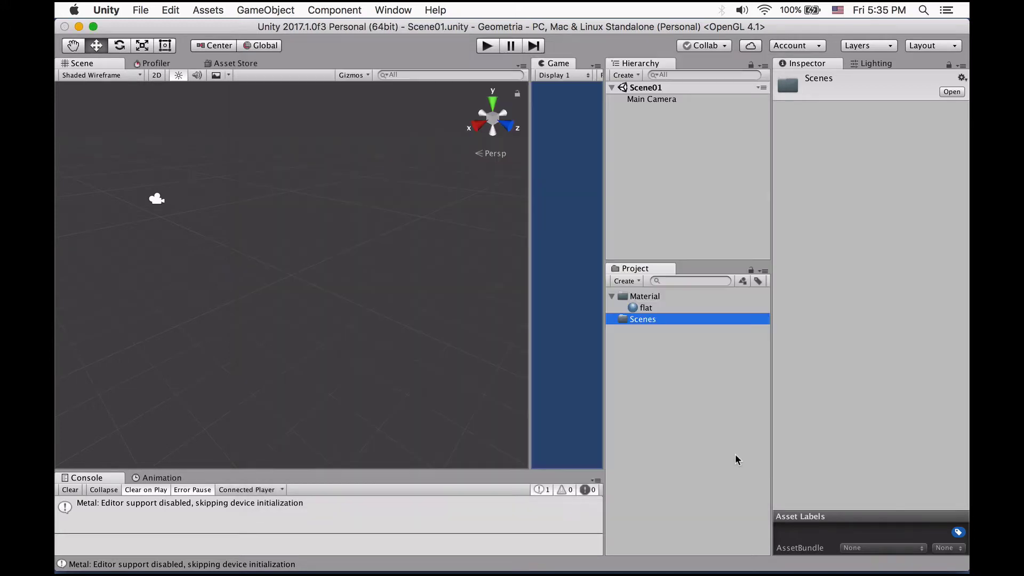
left_click(635, 283)
- Add a new empty GameObject to the scene
left_click(638, 225)
left_click(280, 10)
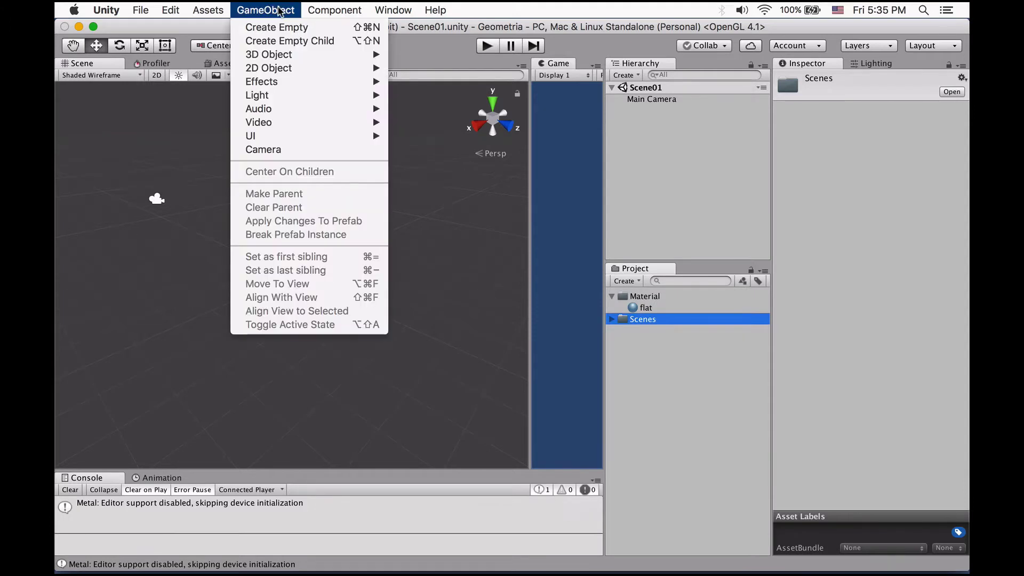
left_click(298, 28)
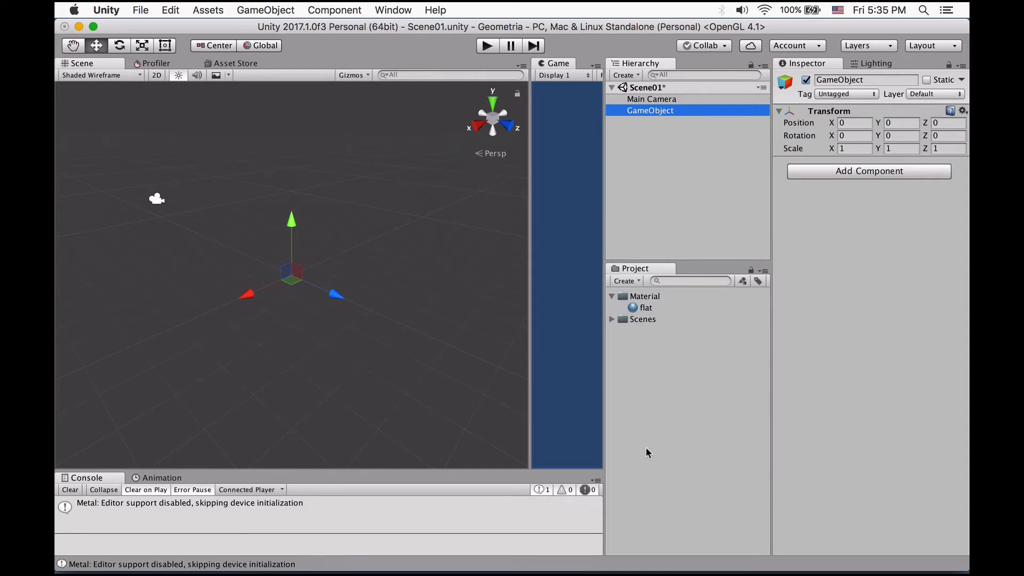
- Create a project folder named Program
left_click(631, 281)
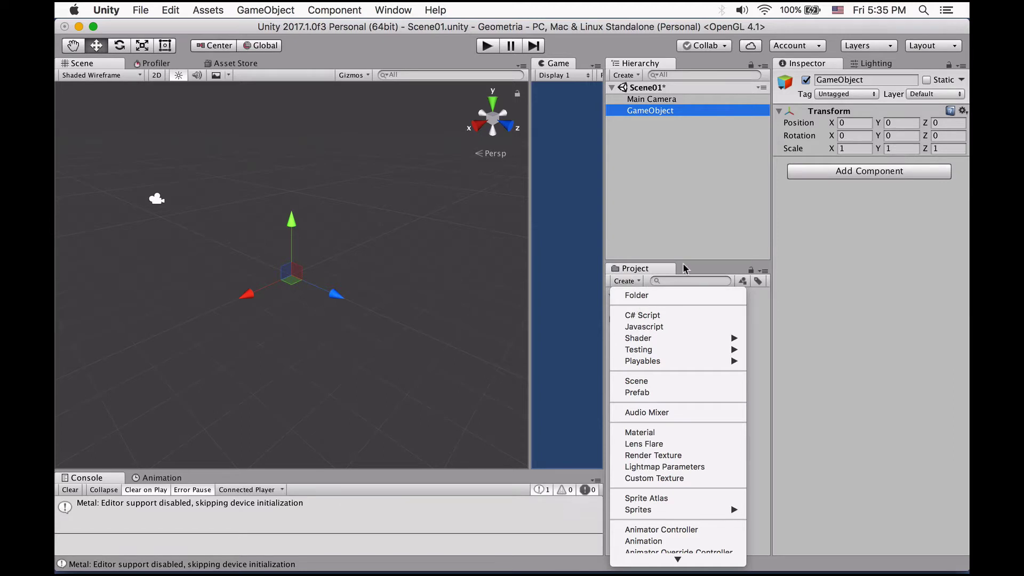
left_click(681, 267)
left_click(631, 283)
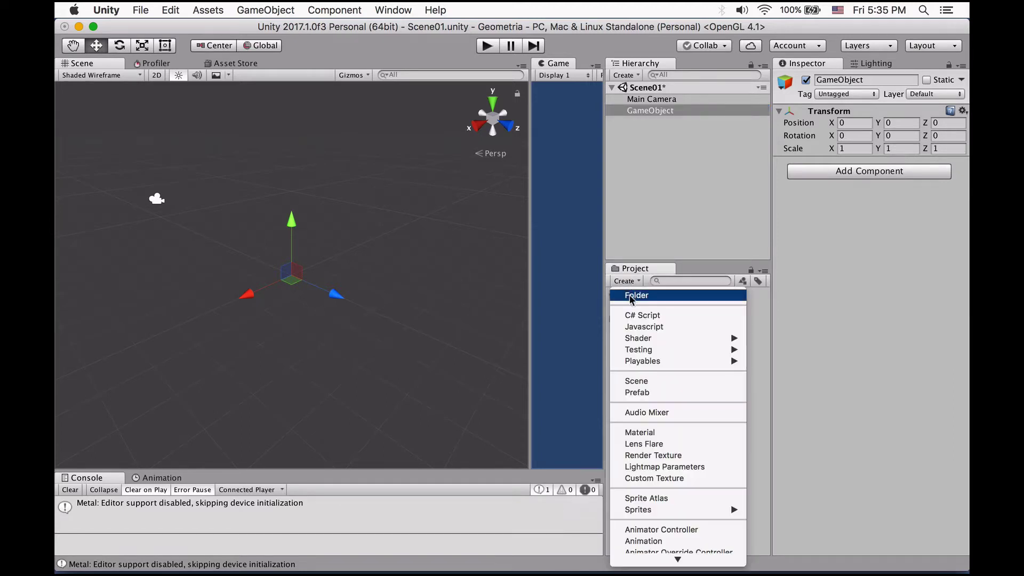
left_click(632, 295)
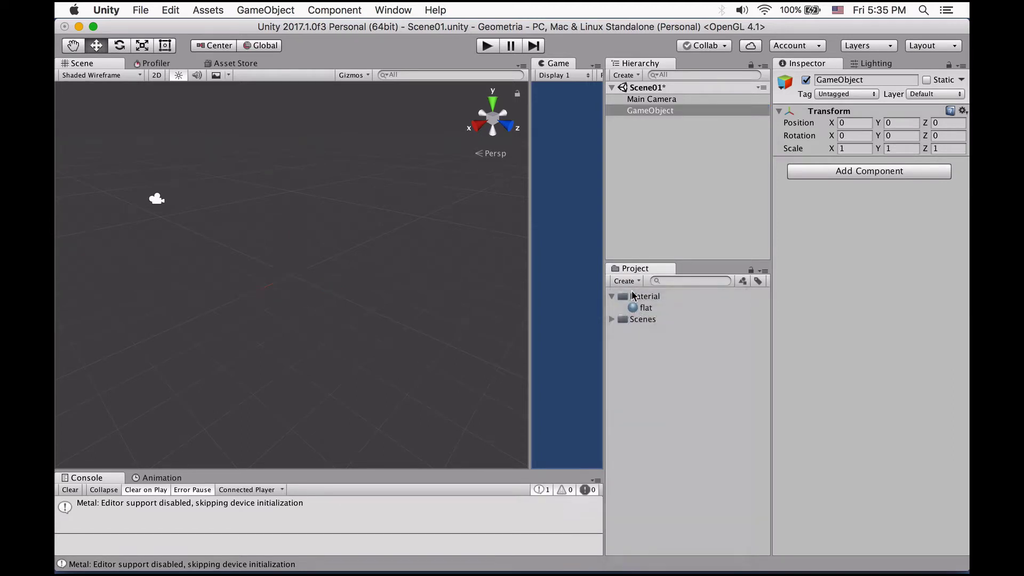
type("Progr")
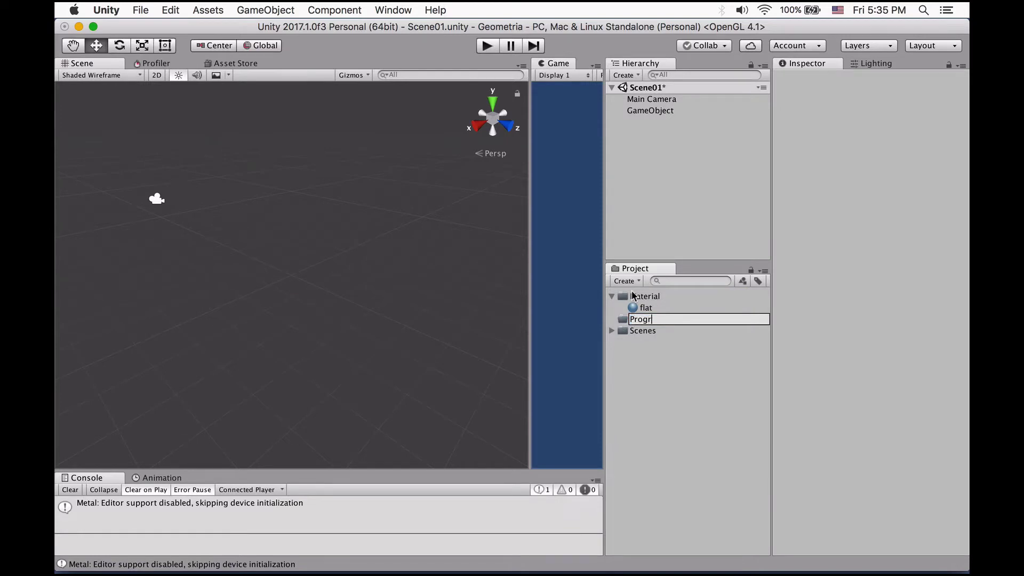
type("am")
key("Return")
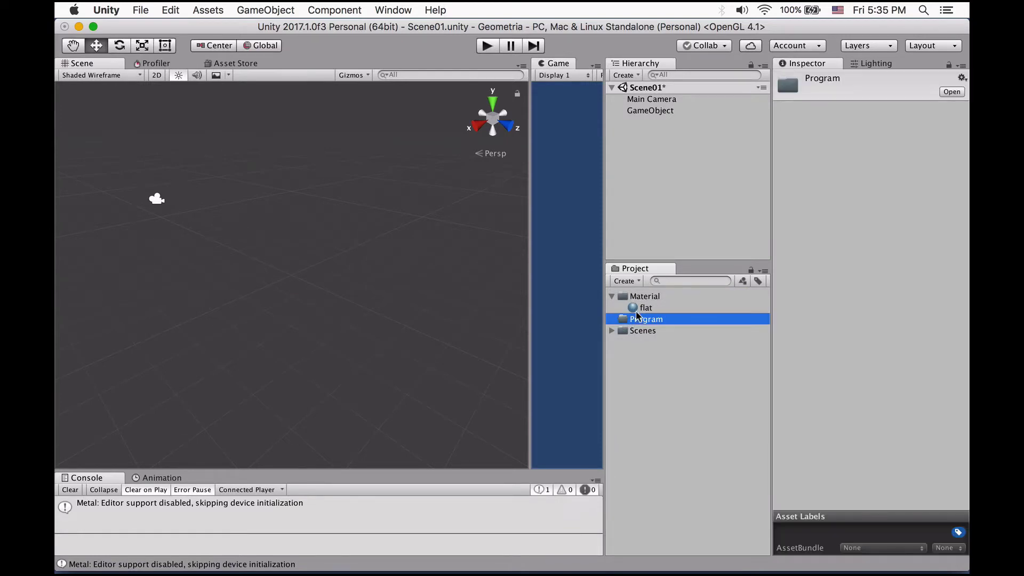
- Create a C# script named Sphere inside the Program folder
right_click(644, 320)
mouse_move(676, 315)
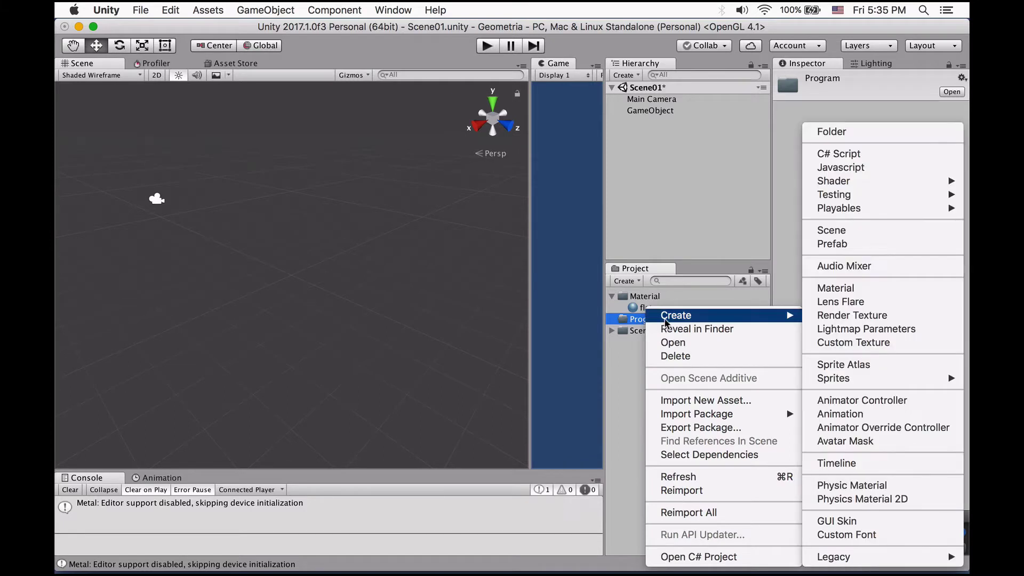
left_click(864, 158)
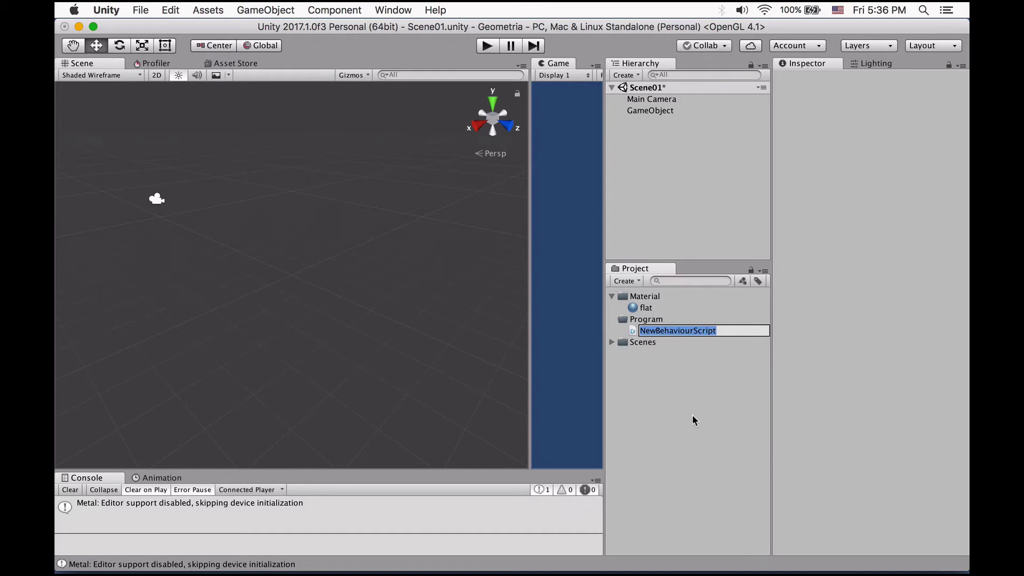
type("Sp")
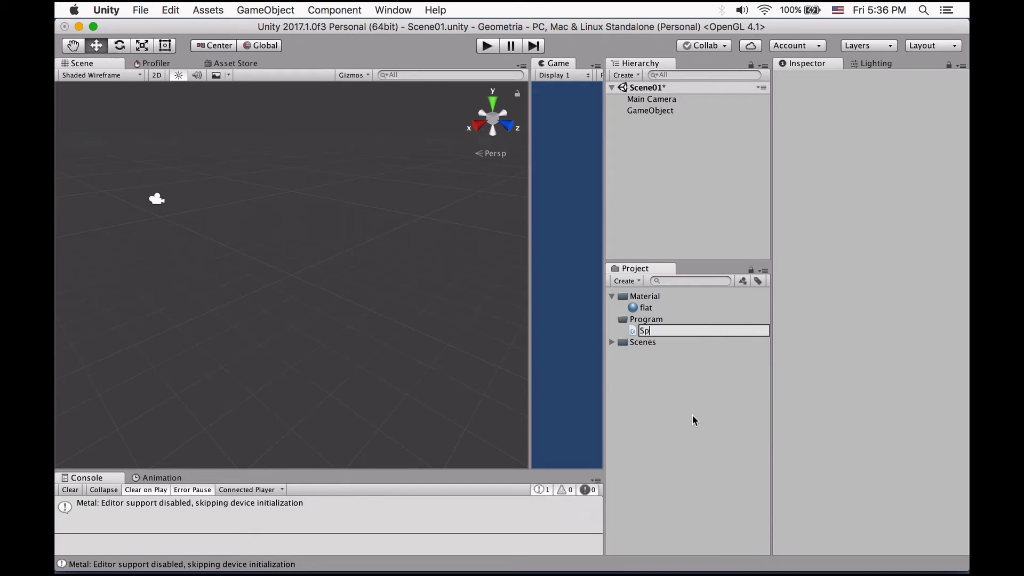
type("here")
key("Return")
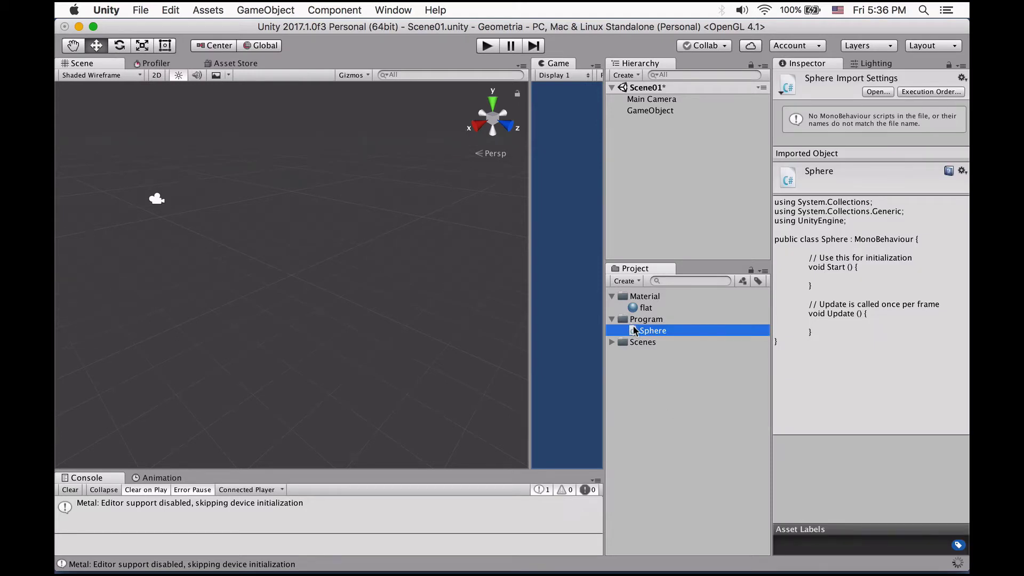
- Attach the Sphere script to GameObject as a component
left_click(655, 111)
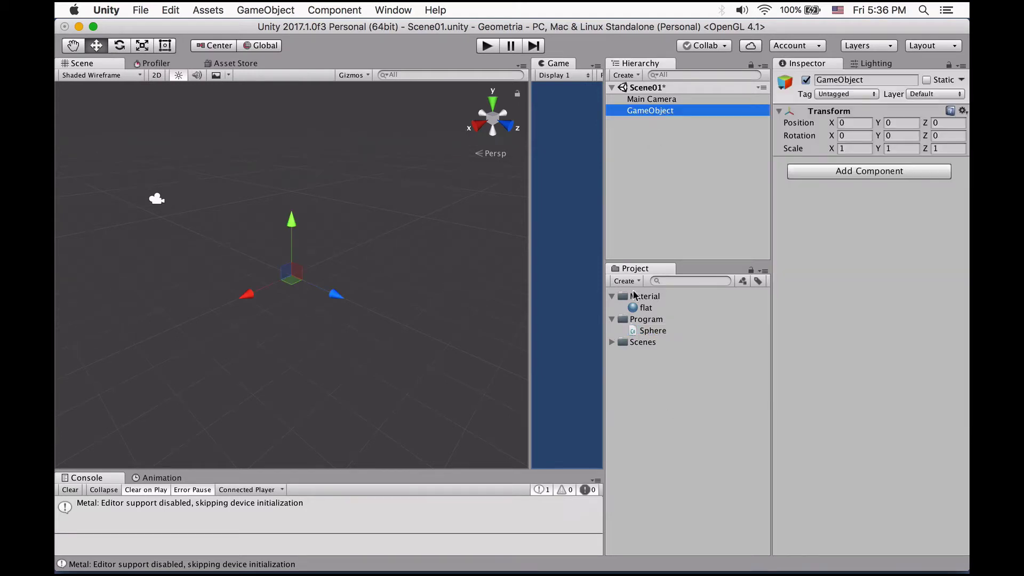
left_click_drag(652, 330, 664, 111)
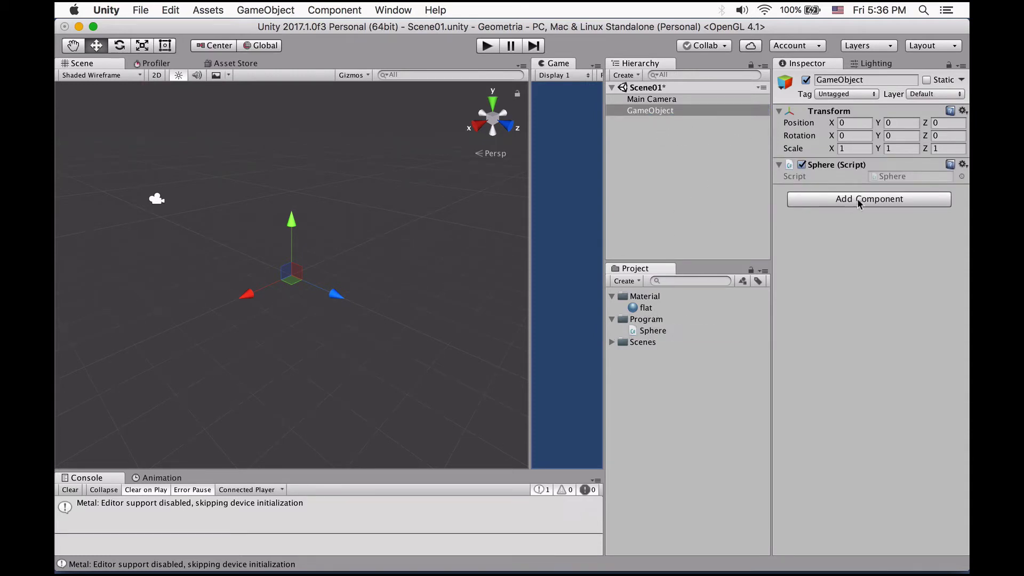
left_click(885, 176)
- Open Sphere.cs in TextMate, enlarge the text, and delete the Update method
double_click(660, 332)
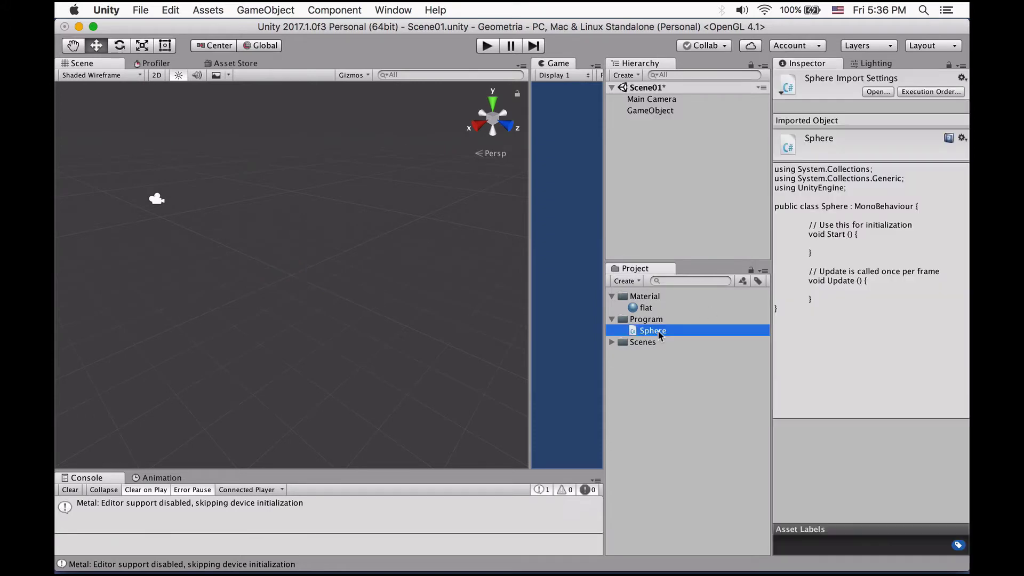
key("super+plus")
key("super+plus")
key("super+plus")
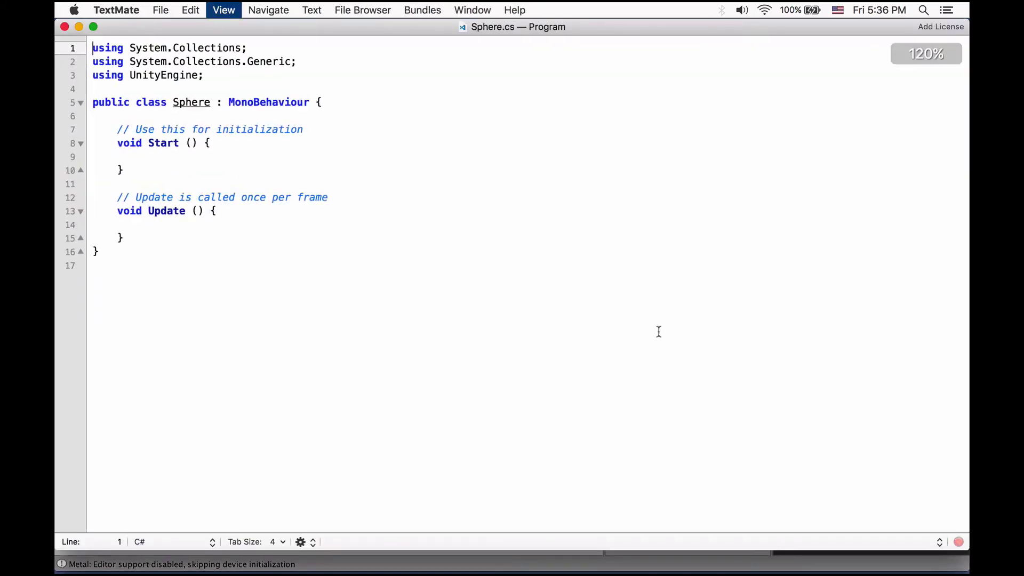
key("super+plus")
key("super+plus")
key("super+plus")
key("super+plus")
key("super+plus")
key("super+plus")
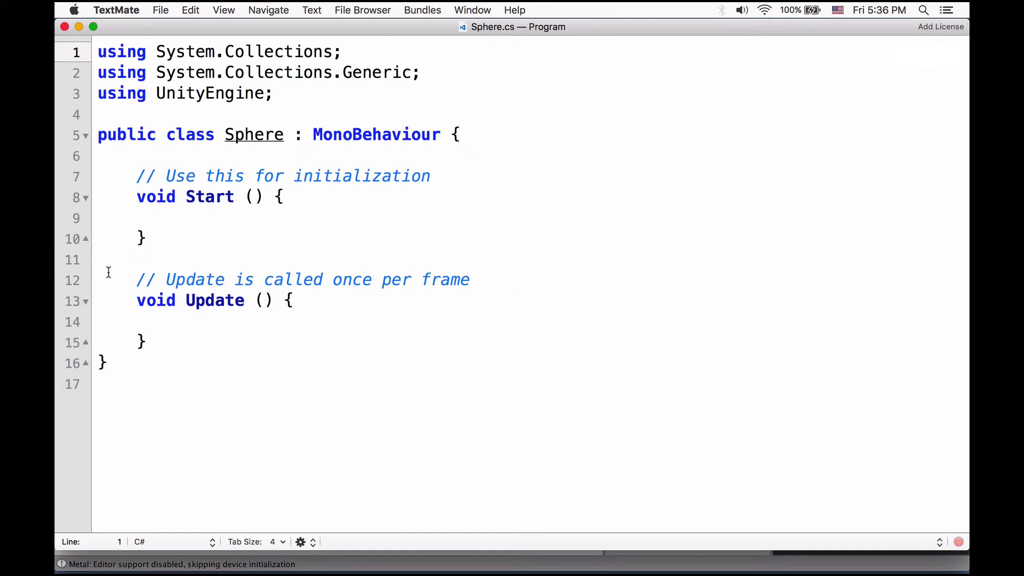
left_click_drag(105, 270, 183, 346)
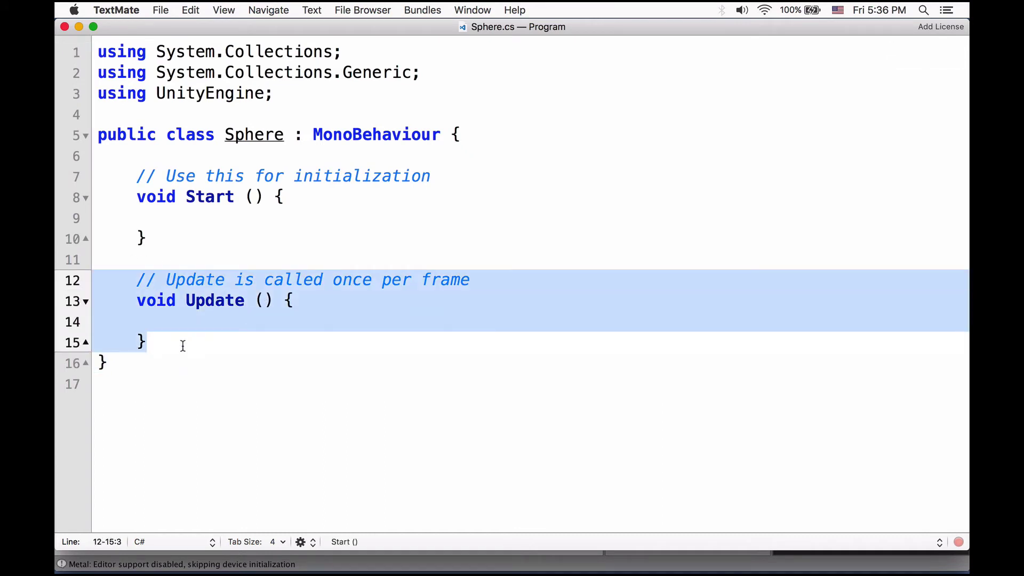
key("BackSpace")
key("super+s")
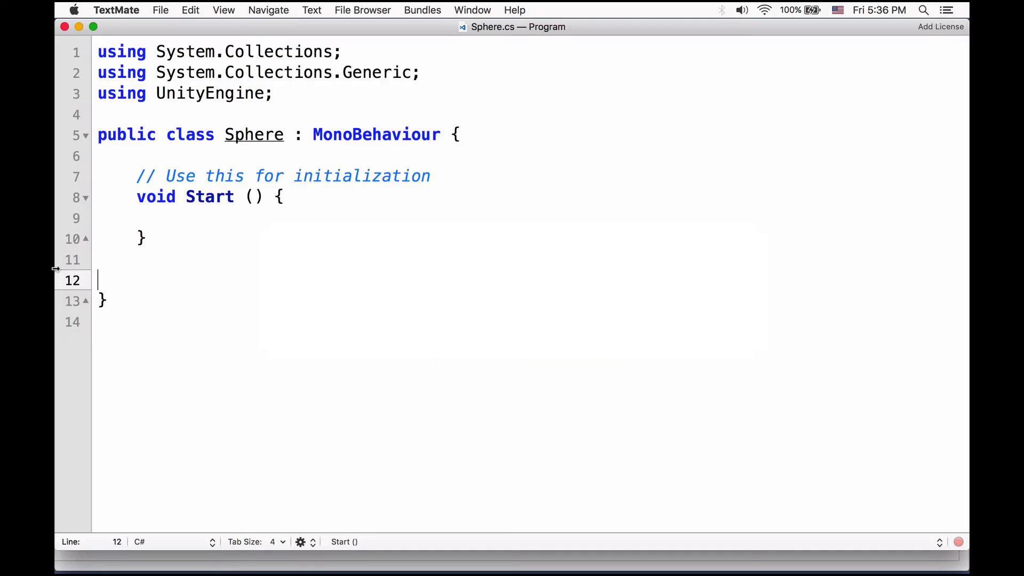
- Paste the vertices, triangles, mesh, meshFilter, meshRenderer and public material field declarations
left_click(147, 149)
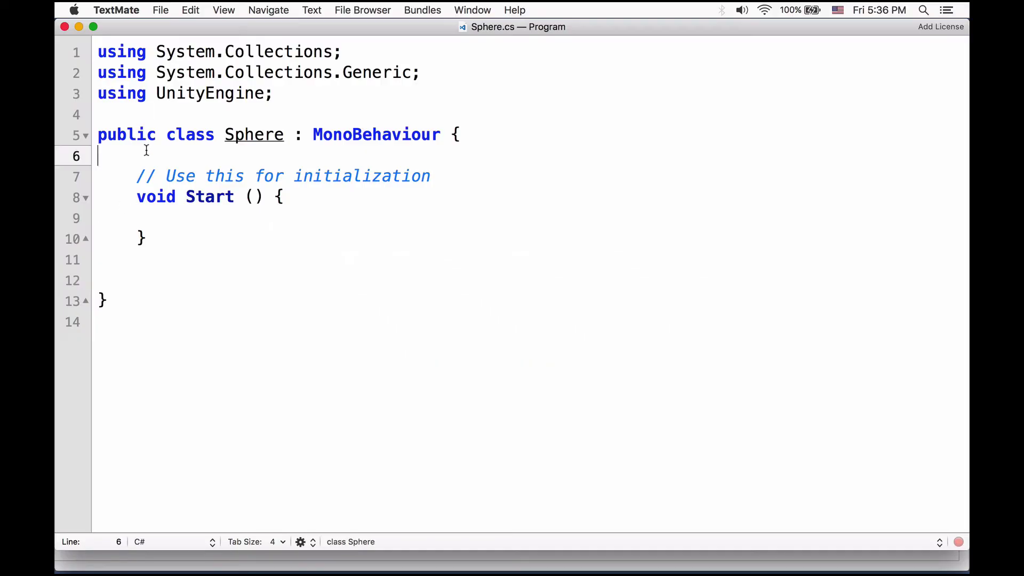
key("Return")
type("List<Vector3> vertices; \tList<int> triangles; \tMesh mesh; \tMeshFilter meshFilter; \tMeshRenderer meshRenderer;  \tpublic Material material;")
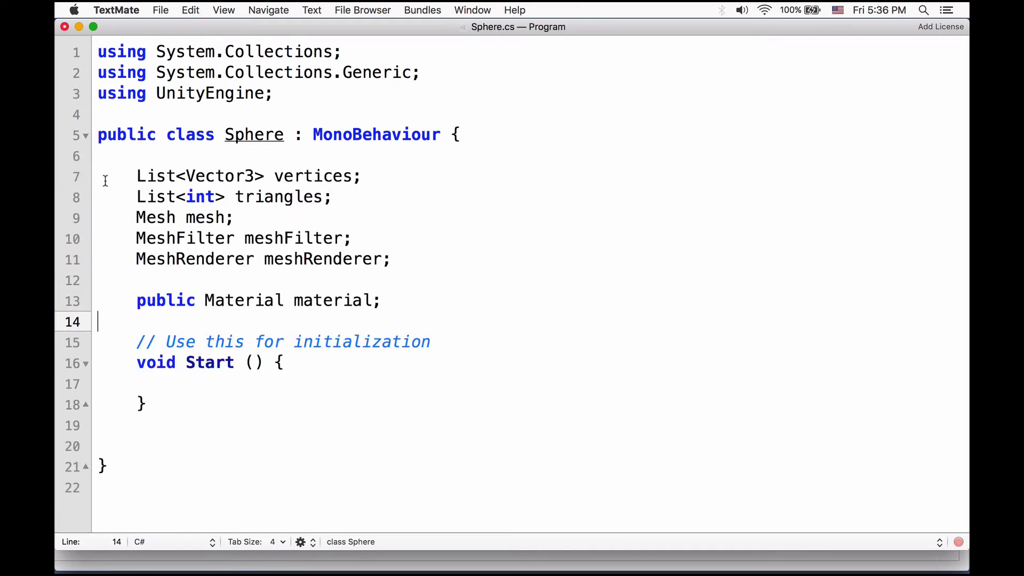
left_click_drag(99, 176, 87, 320)
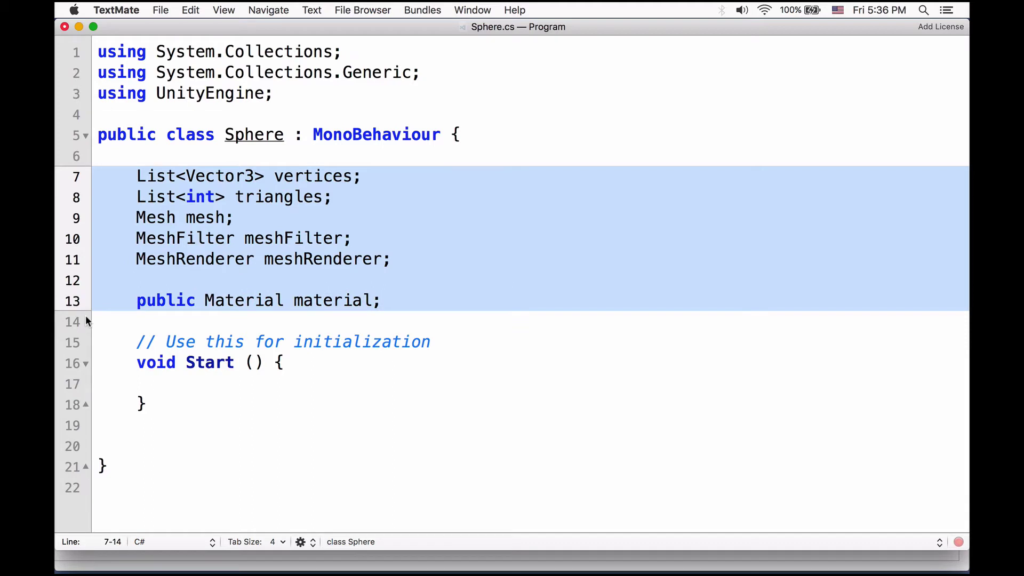
left_click(165, 284)
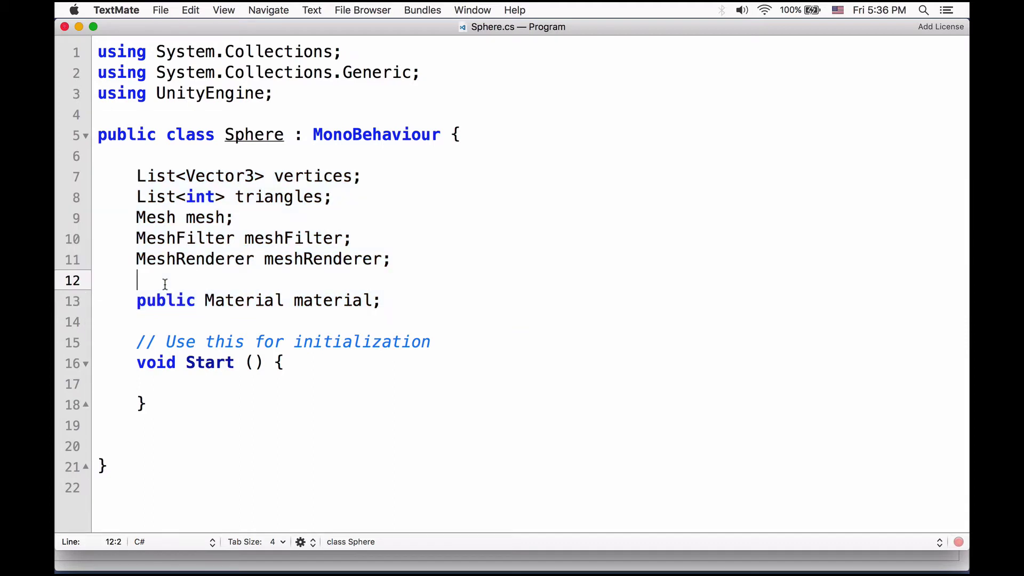
key("super+Tab")
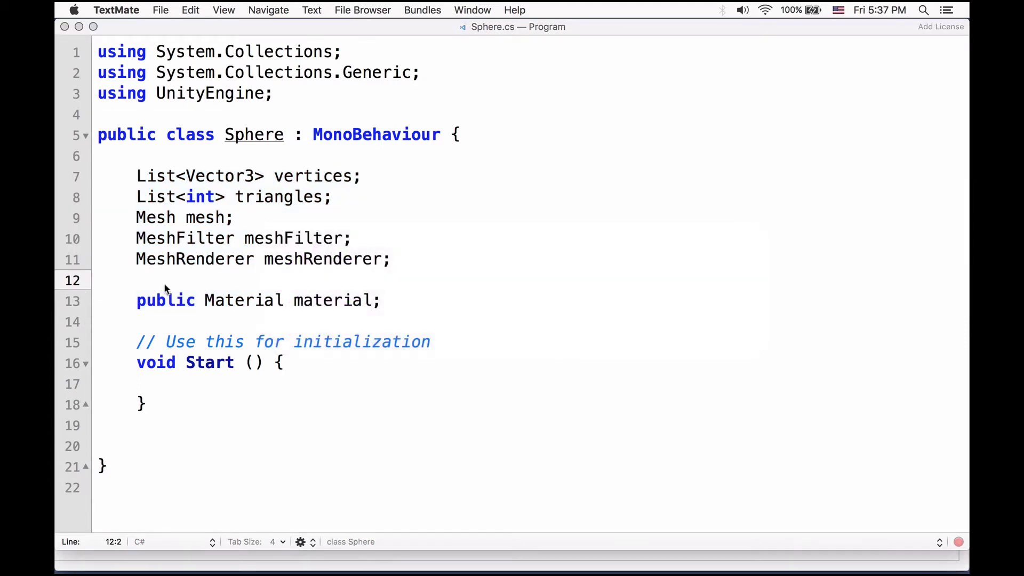
key("super+Tab")
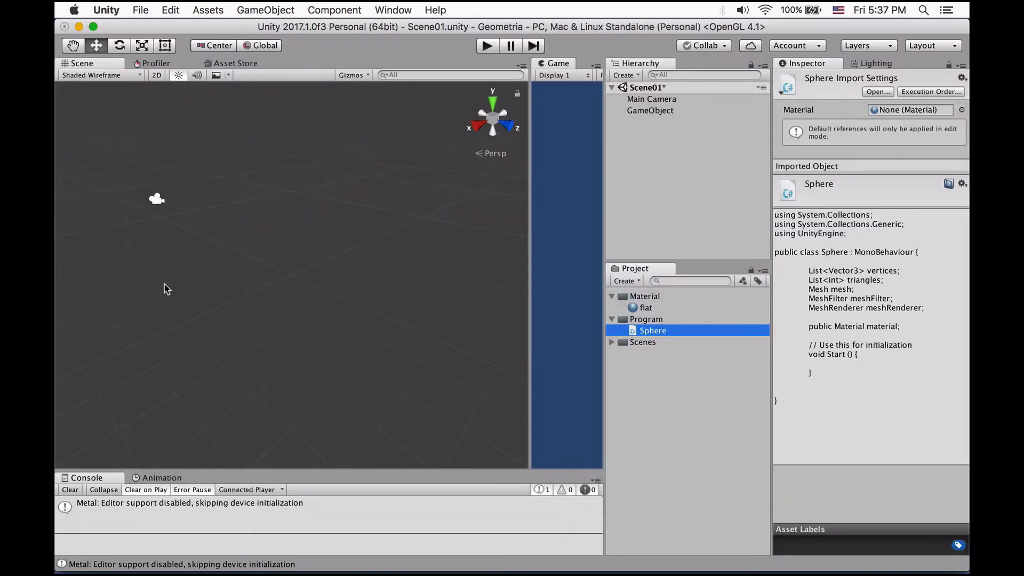
- Assign the flat material to the Material field of GameObject's Sphere component
left_click(654, 110)
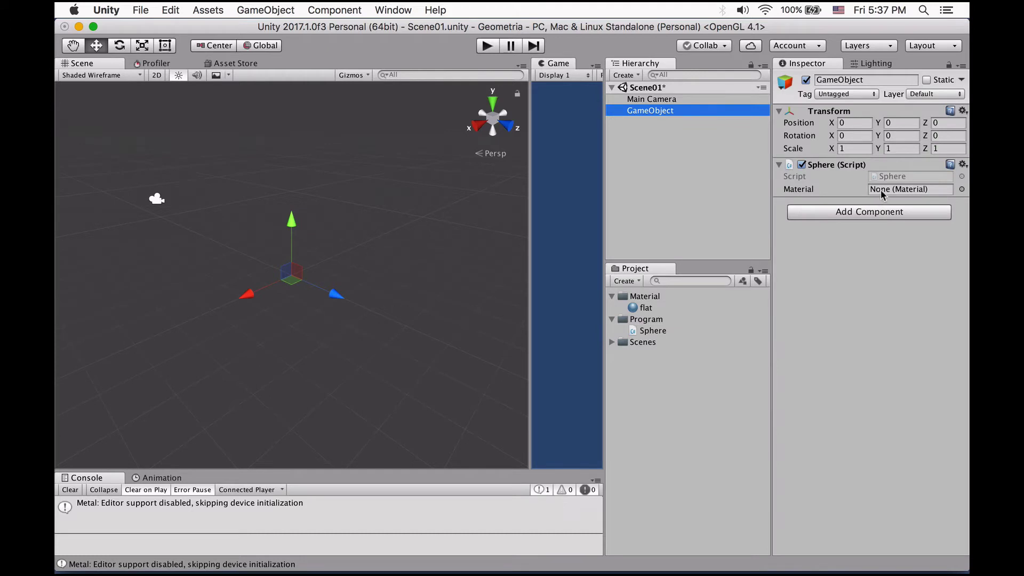
left_click_drag(635, 310, 884, 190)
key("super+Tab")
key("super+Tab")
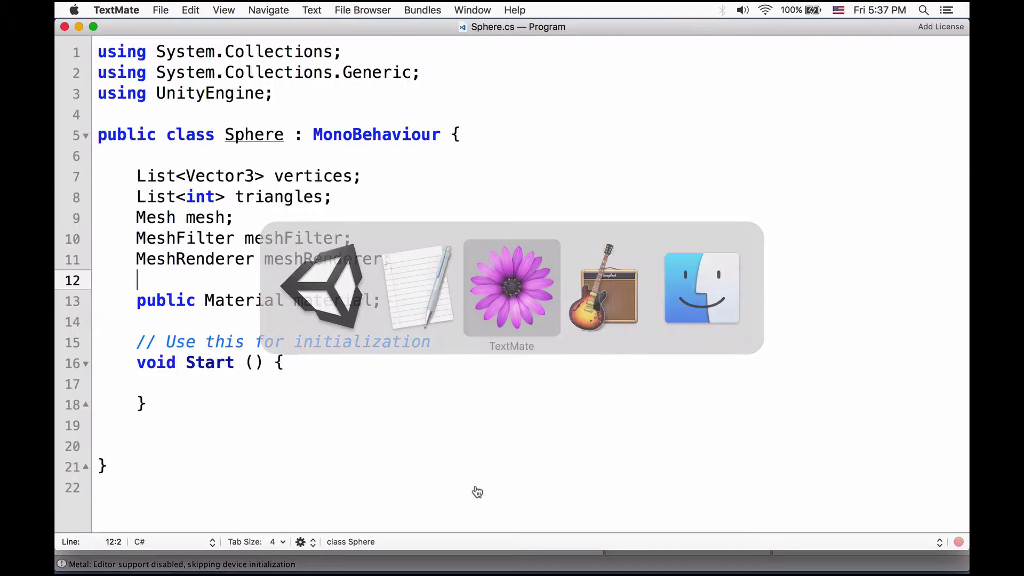
left_click(183, 390)
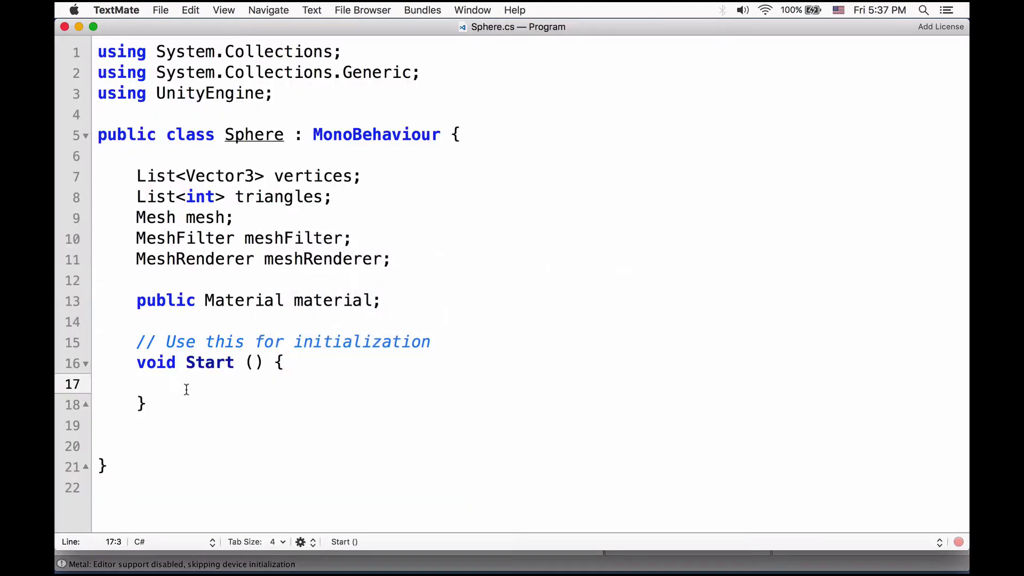
- Paste the mesh code into Start and review the MeshFilter, MeshRenderer, material and Mesh lines
key("super+v")
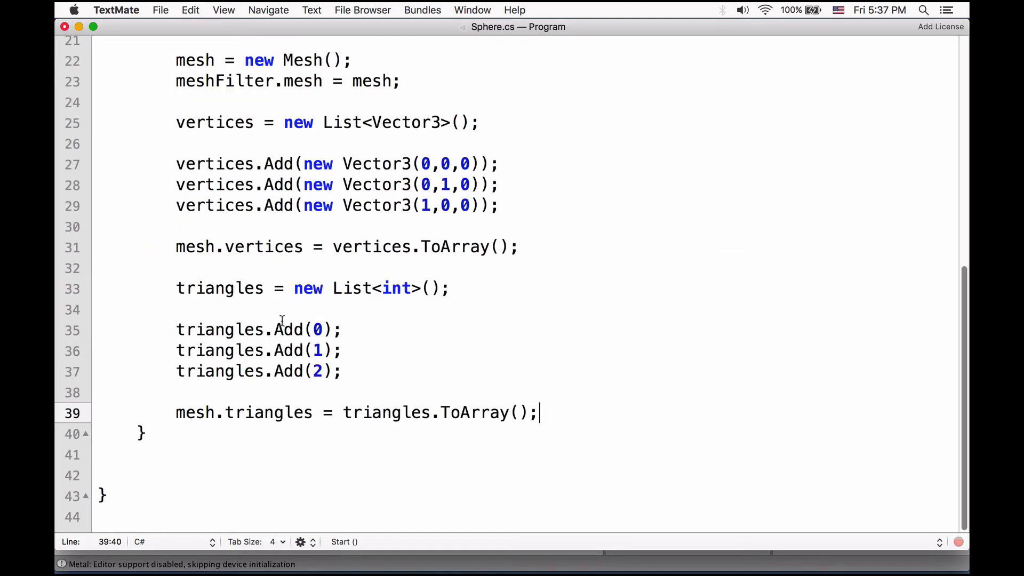
scroll(305, 306, "up", 5)
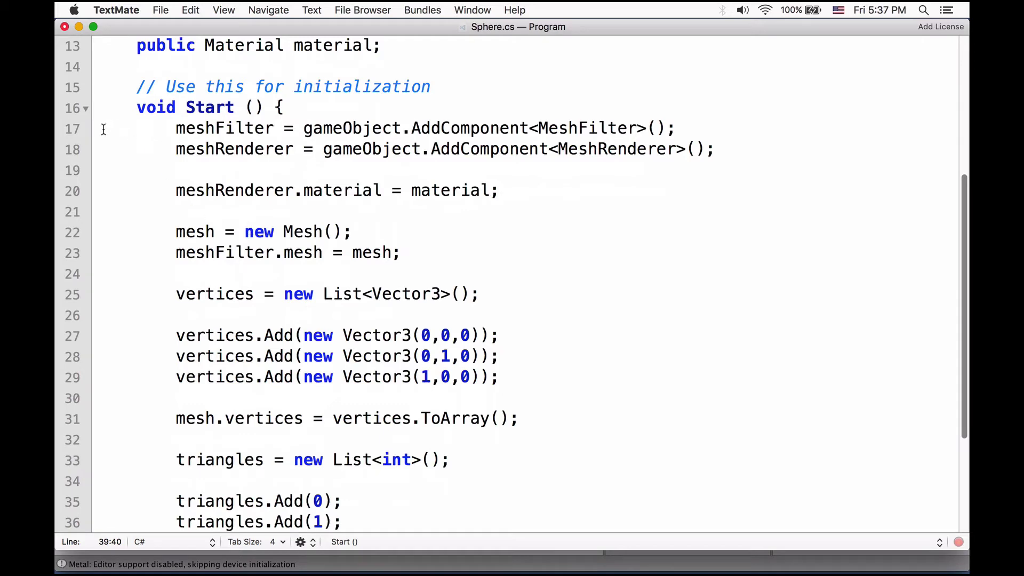
triple_click(105, 129)
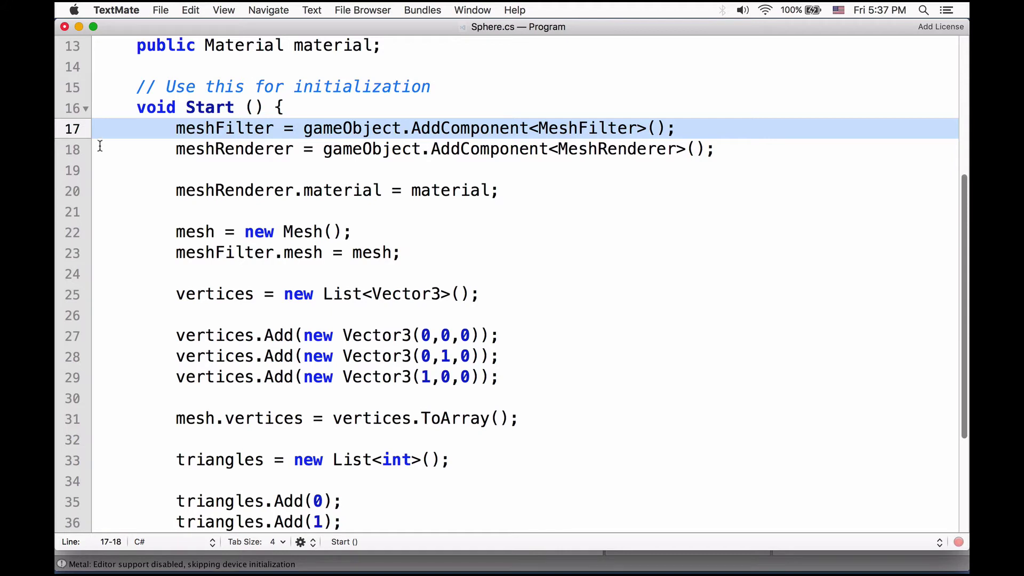
left_click(96, 161, "shift")
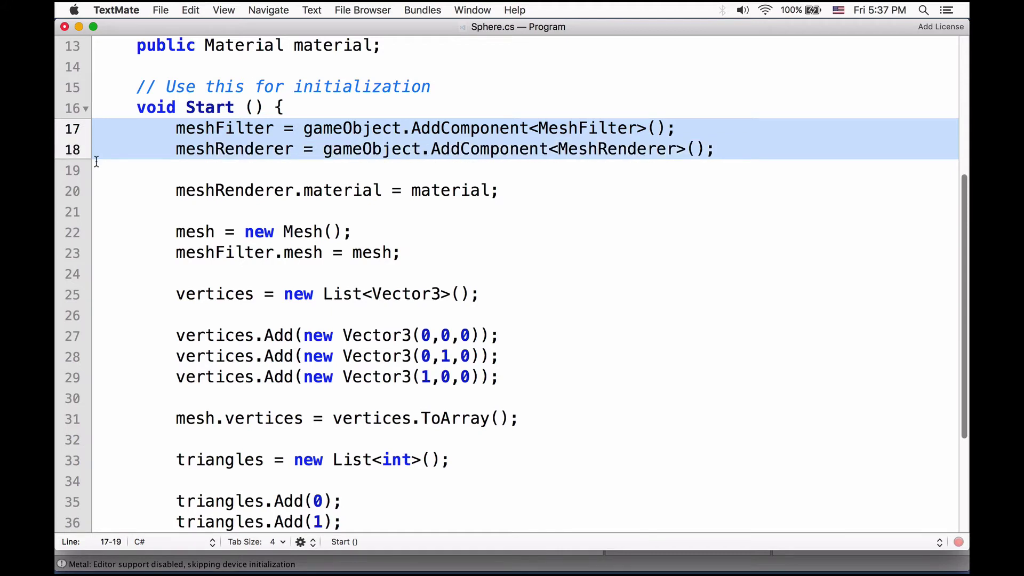
triple_click(109, 193)
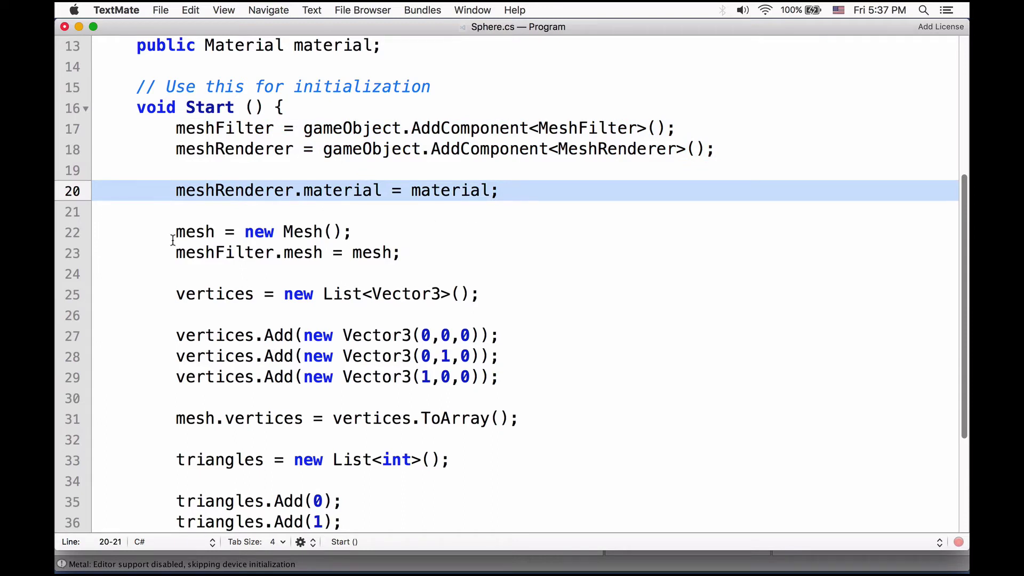
triple_click(109, 232)
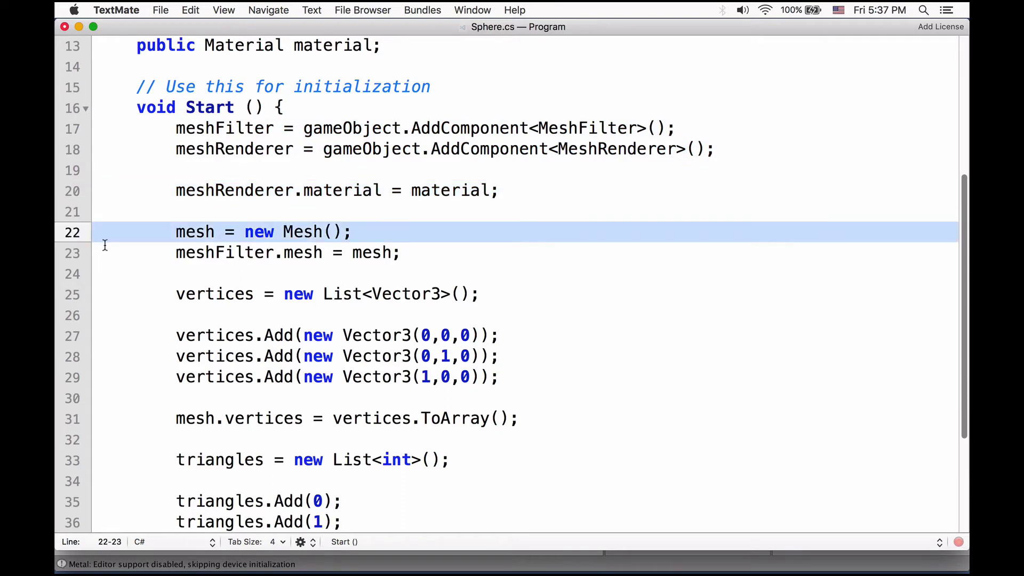
- Review the three vertices (0,0,0), (0,1,0), (1,0,0) and triangle indices 0, 1, 2
triple_click(104, 295)
scroll(203, 359, "down", 2)
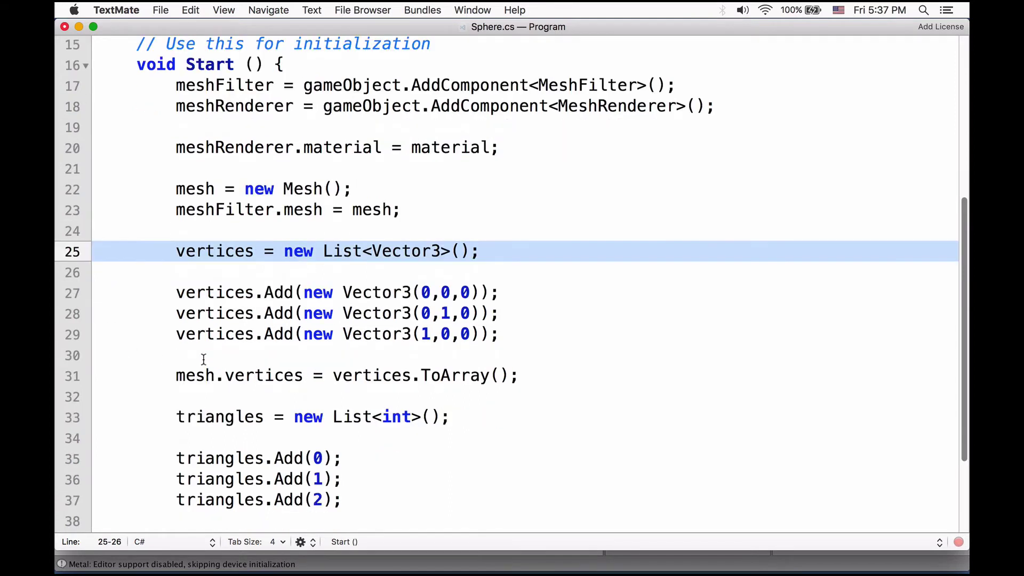
scroll(203, 359, "down", 3)
scroll(204, 359, "down", 2)
scroll(203, 359, "down", 1)
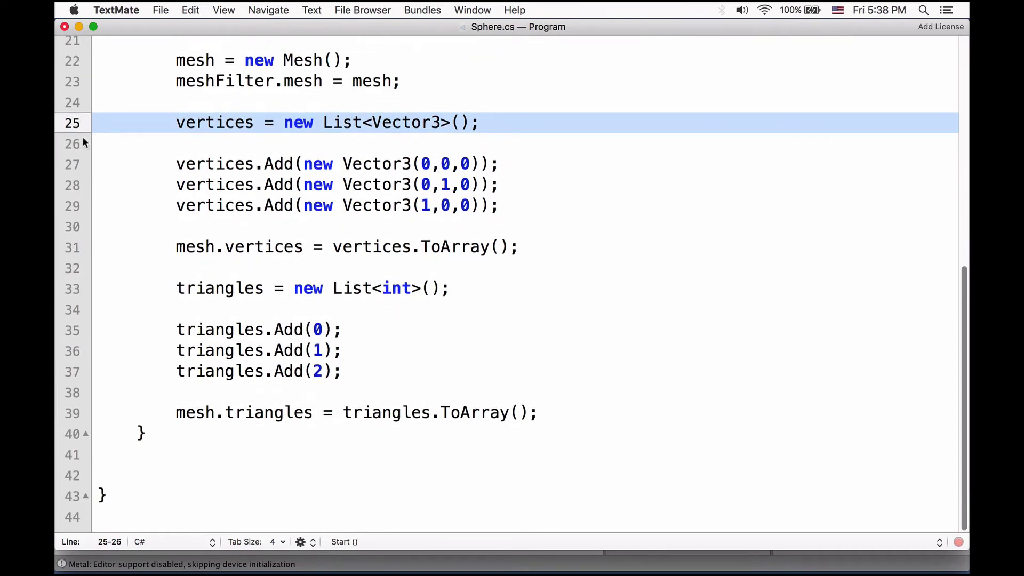
triple_click(98, 163)
left_click(91, 227, "shift")
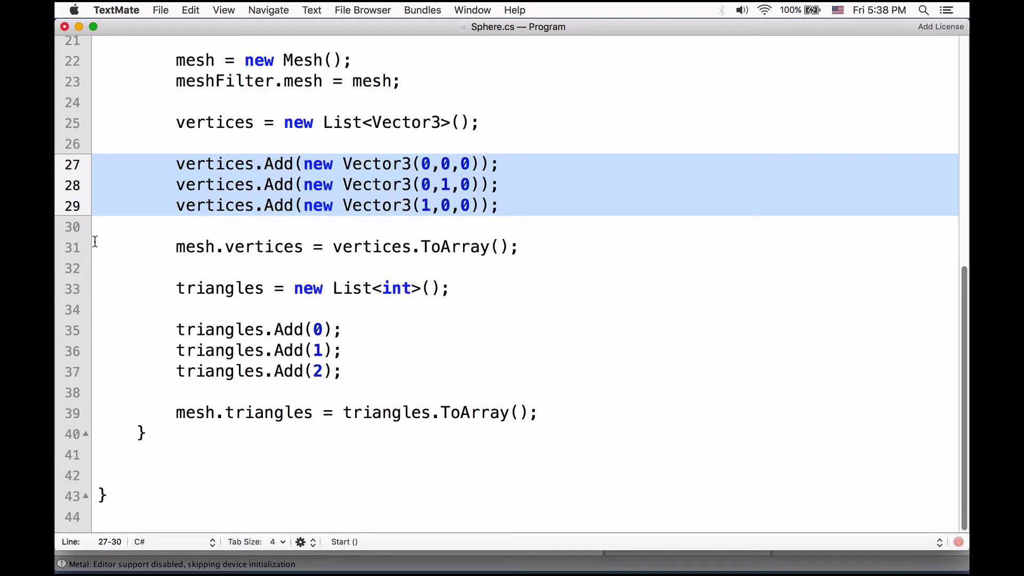
left_click_drag(99, 244, 94, 262)
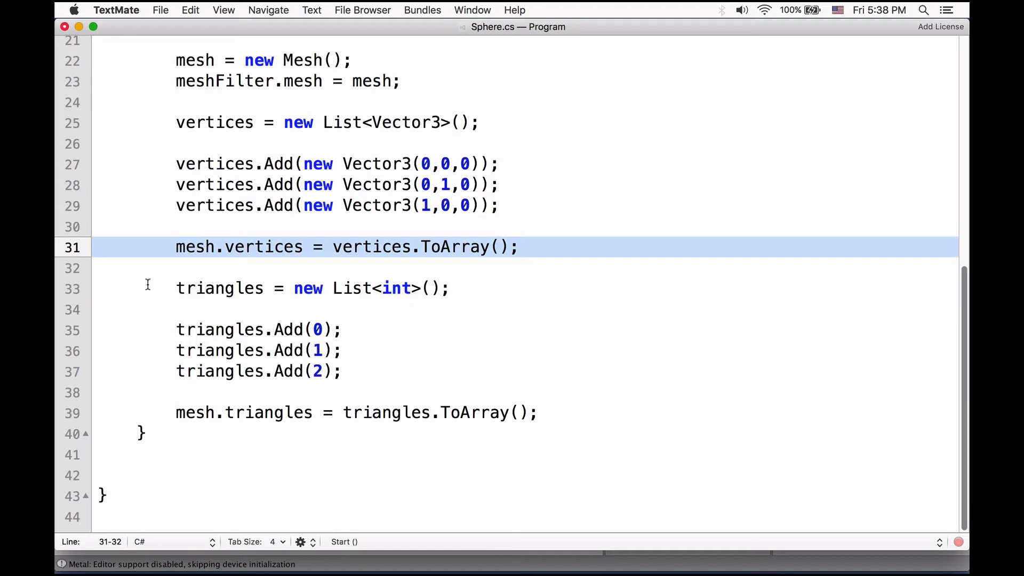
left_click_drag(103, 289, 86, 398)
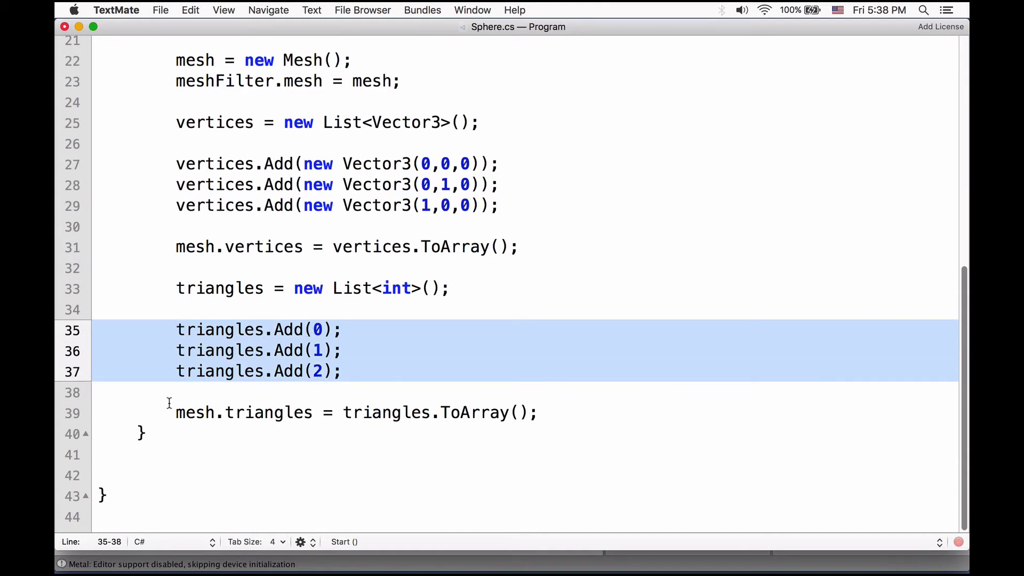
left_click_drag(176, 413, 540, 415)
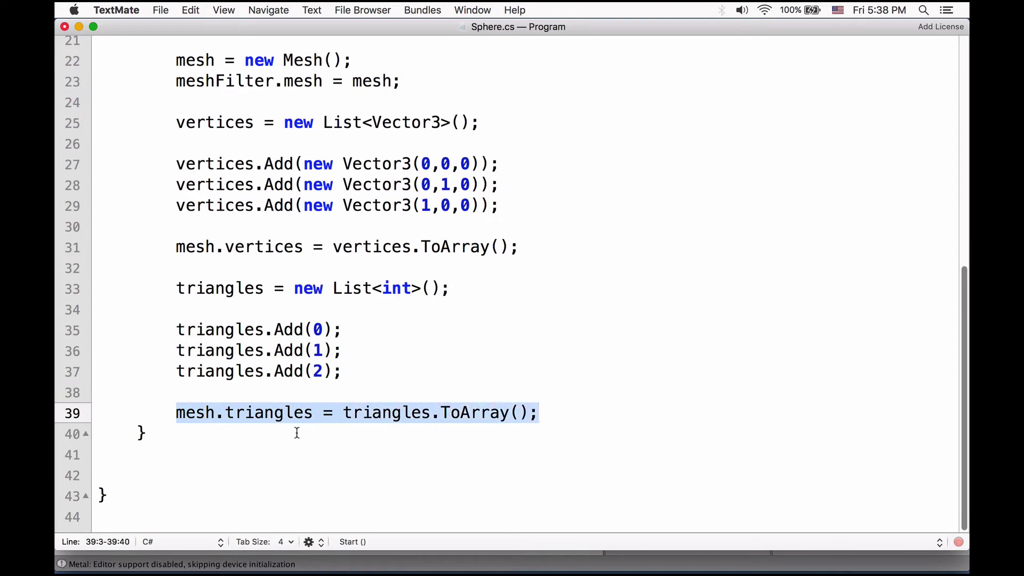
left_click(278, 399)
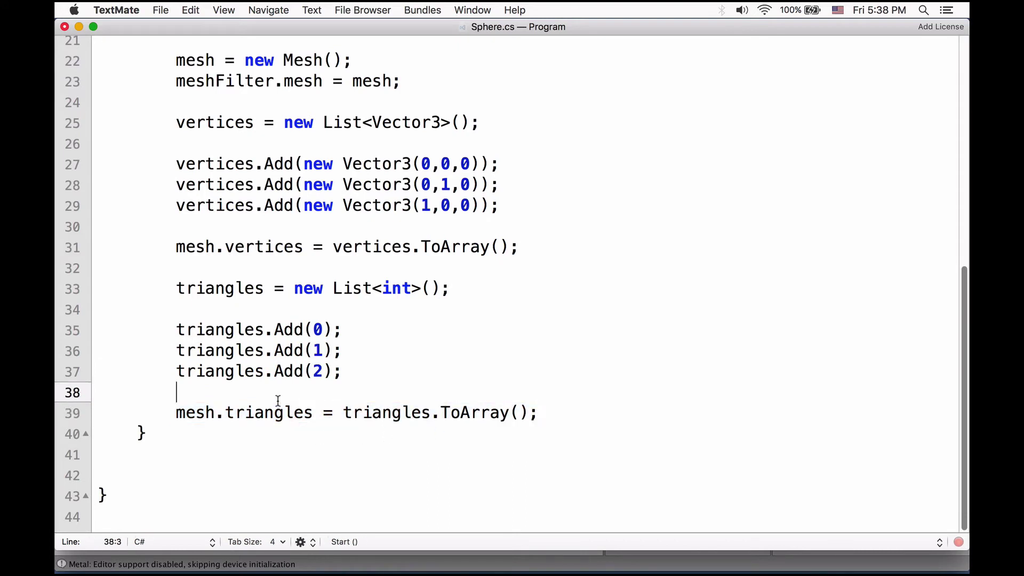
key("super+Tab")
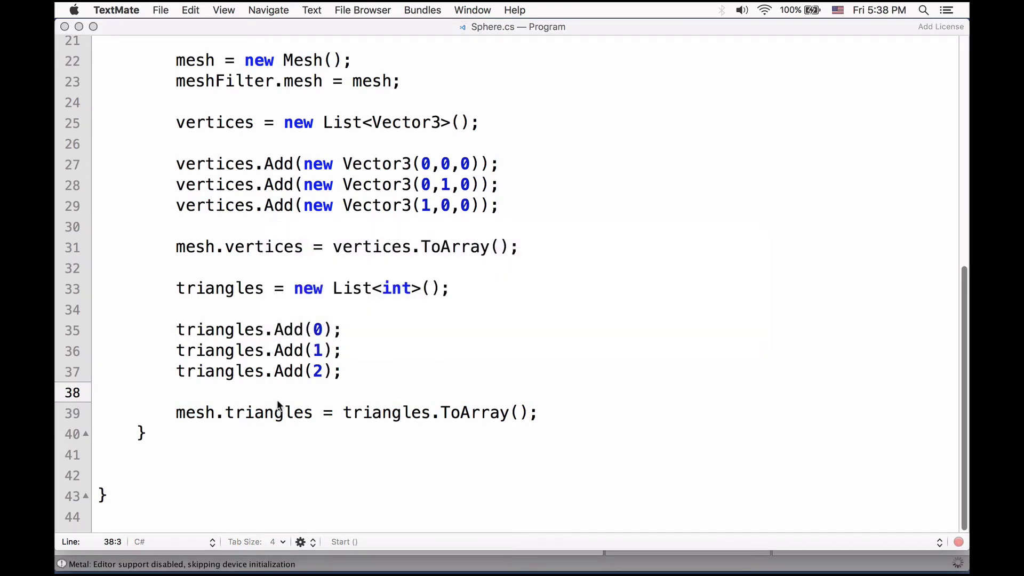
key("q")
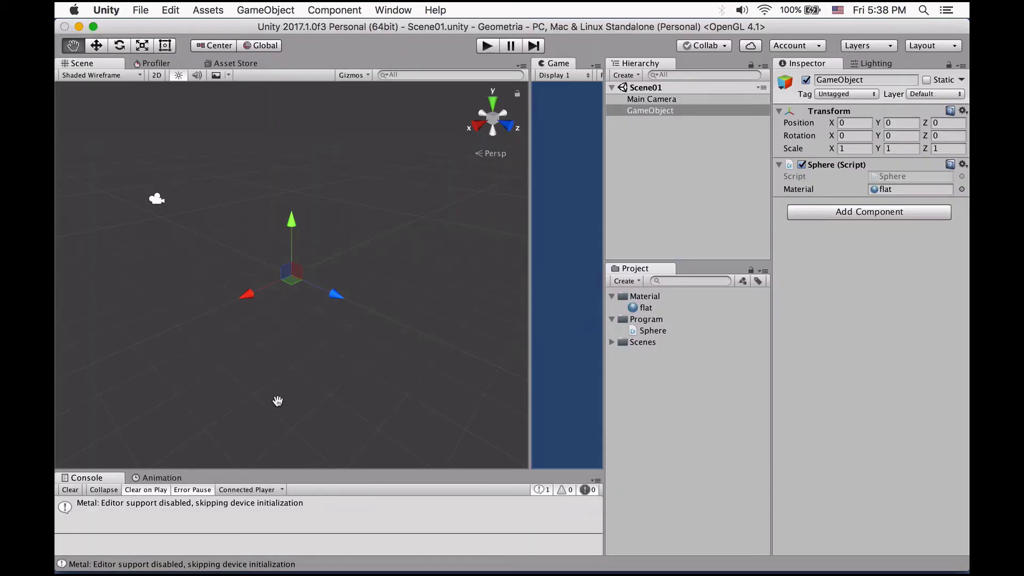
key("w")
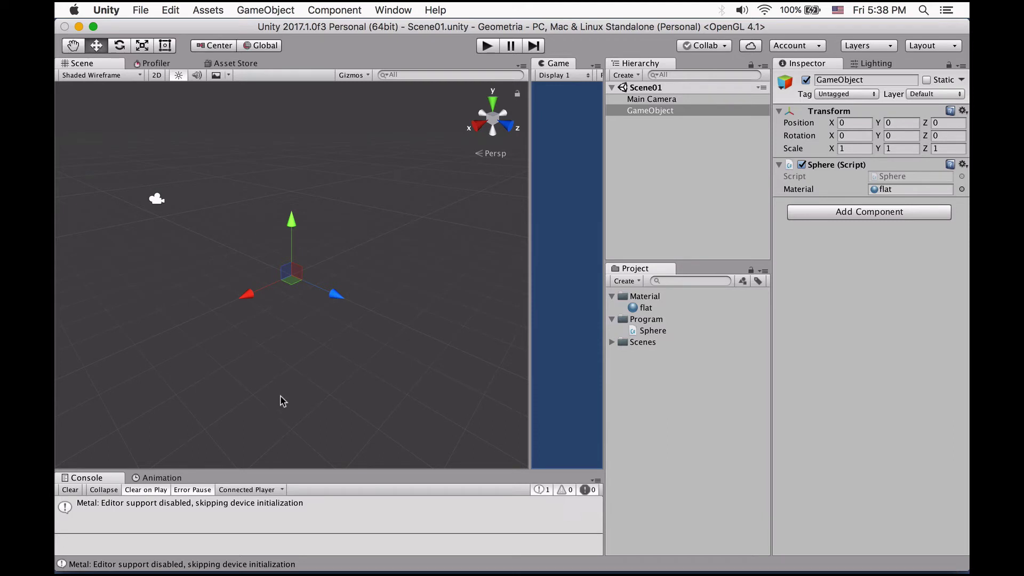
left_click(488, 47)
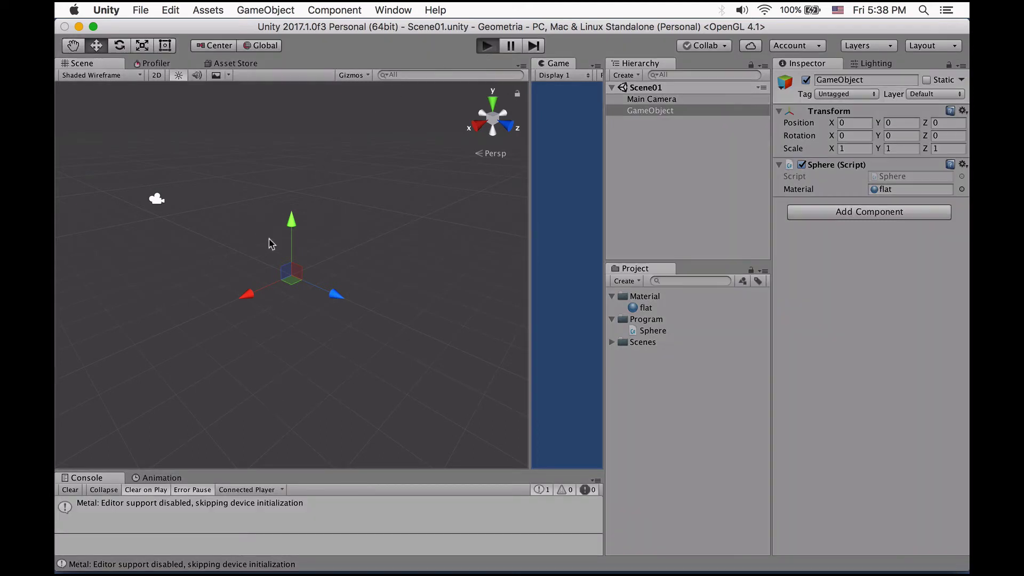
left_click_drag(228, 285, 715, 291, "alt")
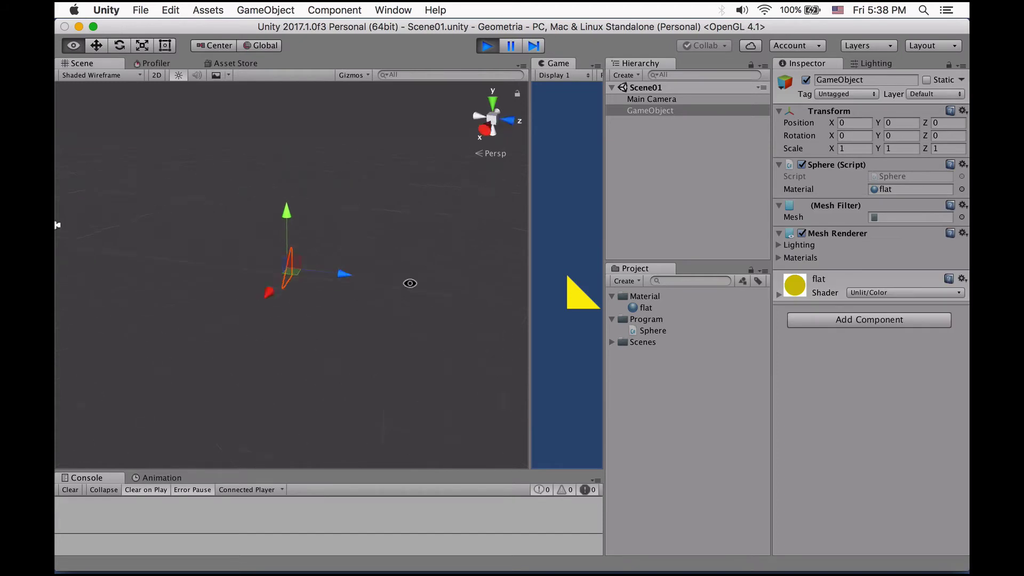
scroll(391, 239, "up", 5)
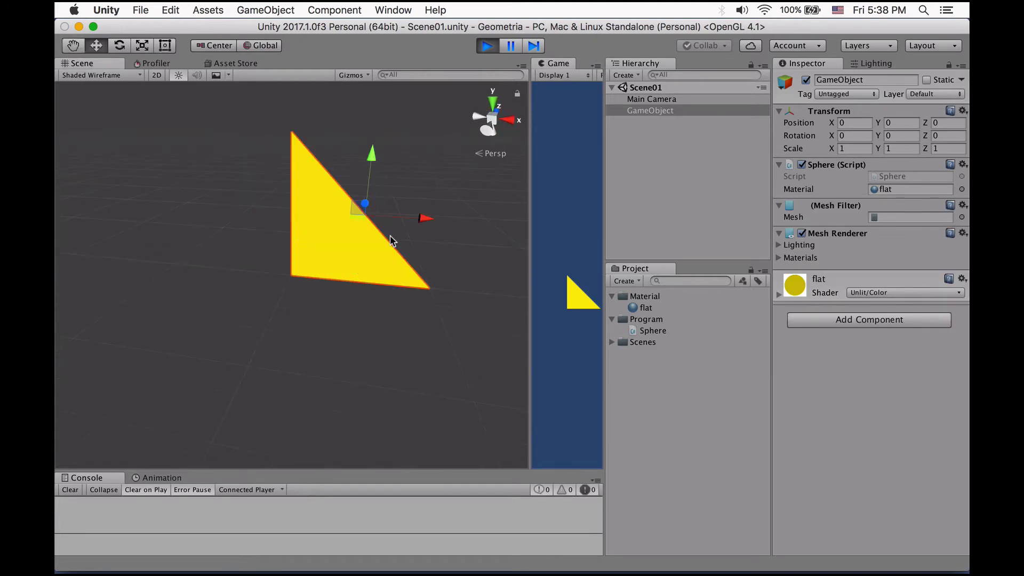
left_click_drag(391, 241, 430, 243, "alt")
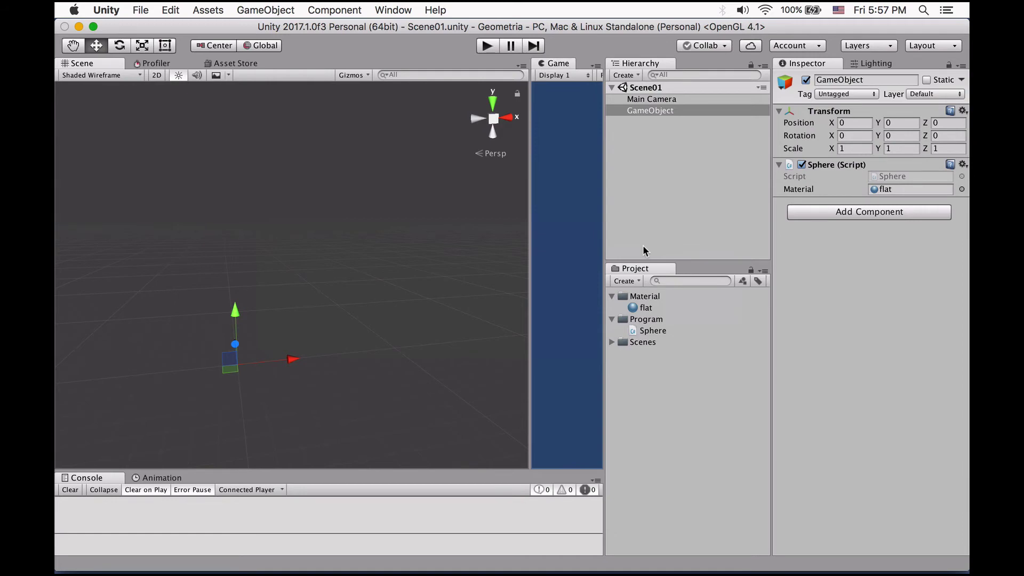
- Paste vertex (1,1,0) and triangle indices 1, 3, 2 into Start and save Sphere.cs
key("super+Tab")
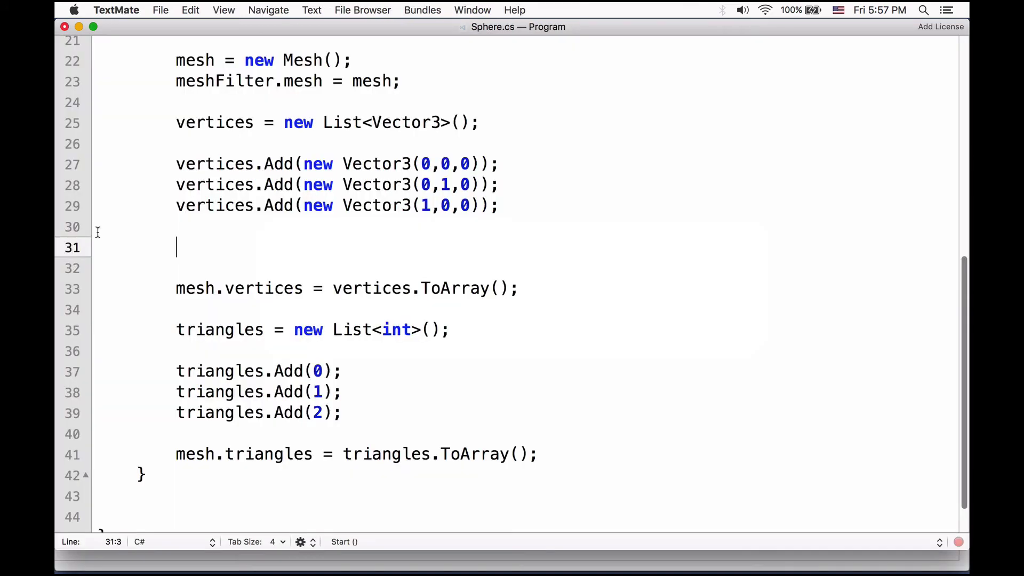
type("vertices.Add(new Vector3(1,1,0));")
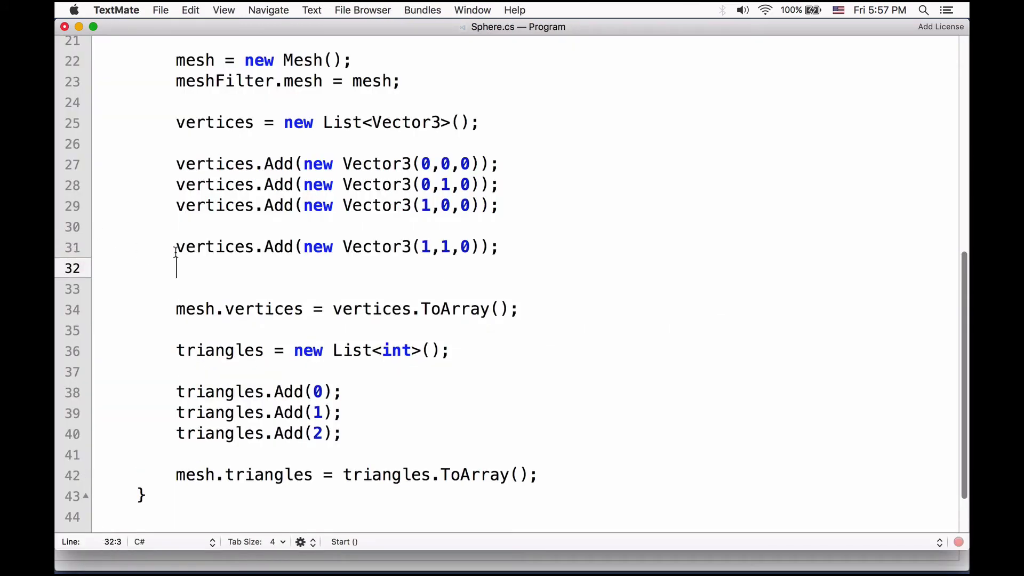
left_click_drag(175, 249, 500, 252)
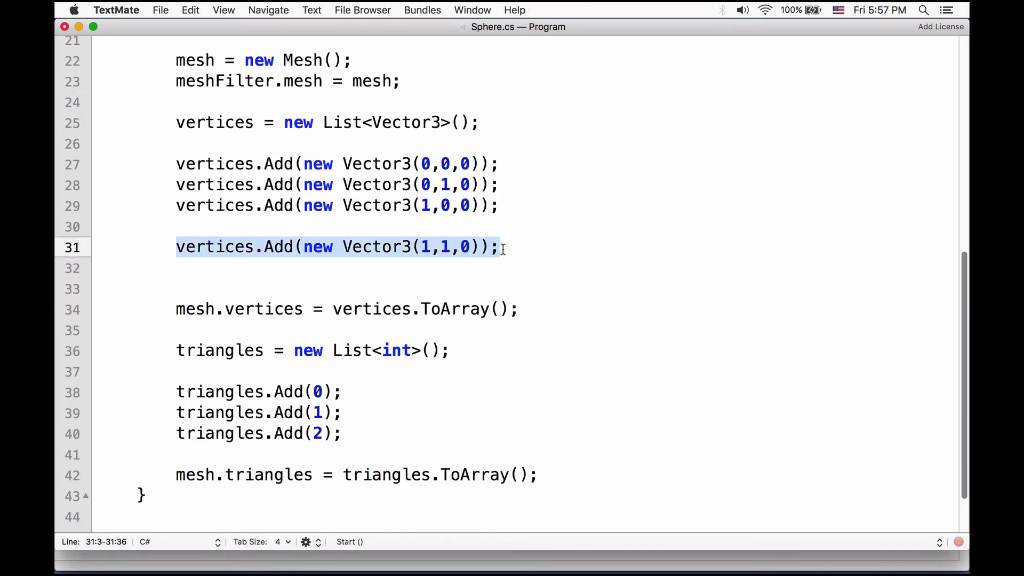
key("super+Tab")
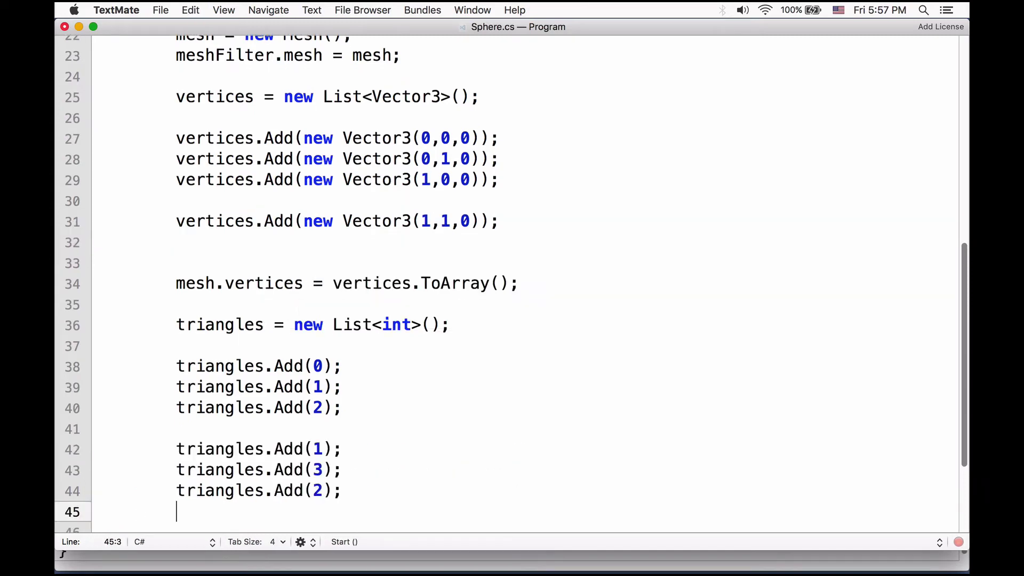
scroll(233, 462, "down", 3)
scroll(233, 462, "down", 2)
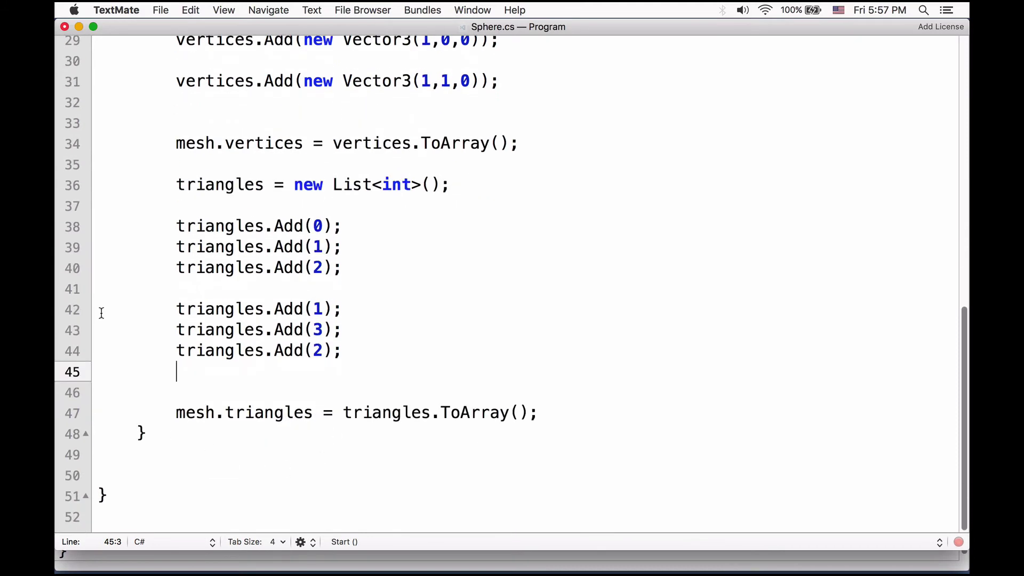
left_click_drag(100, 303, 100, 366)
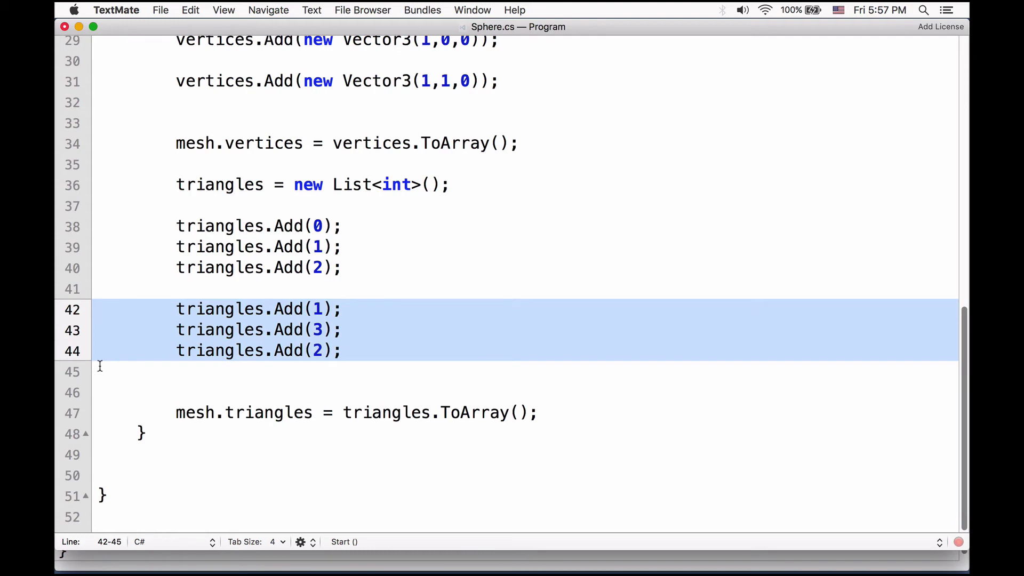
key("super+s")
key("super+Tab")
key("super+Tab")
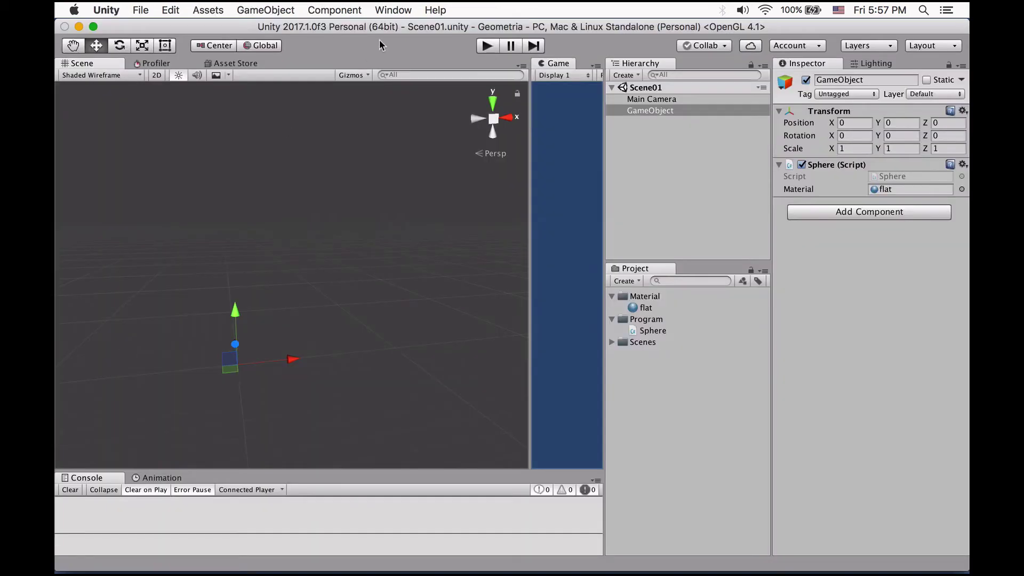
left_click(485, 47)
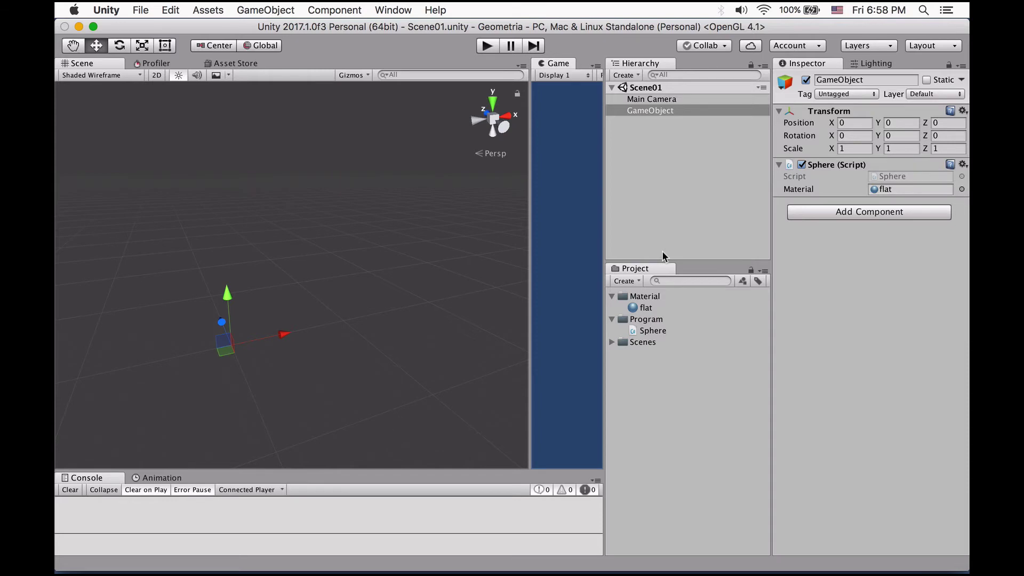
- Add the segments, width, height and x, y fields to Sphere.cs
key("super+Tab")
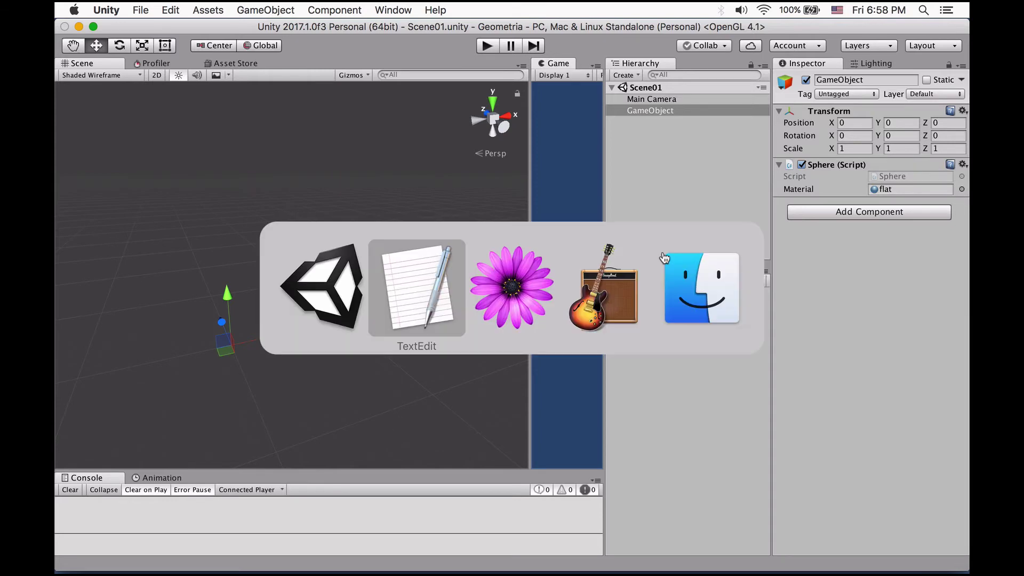
key("super+Tab")
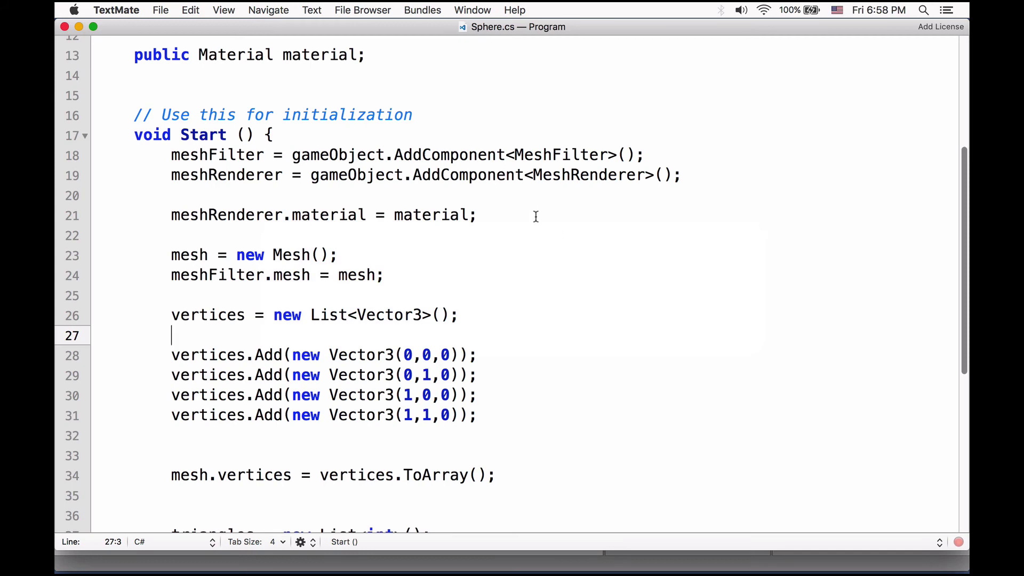
scroll(536, 217, "up", 5)
left_click(309, 267)
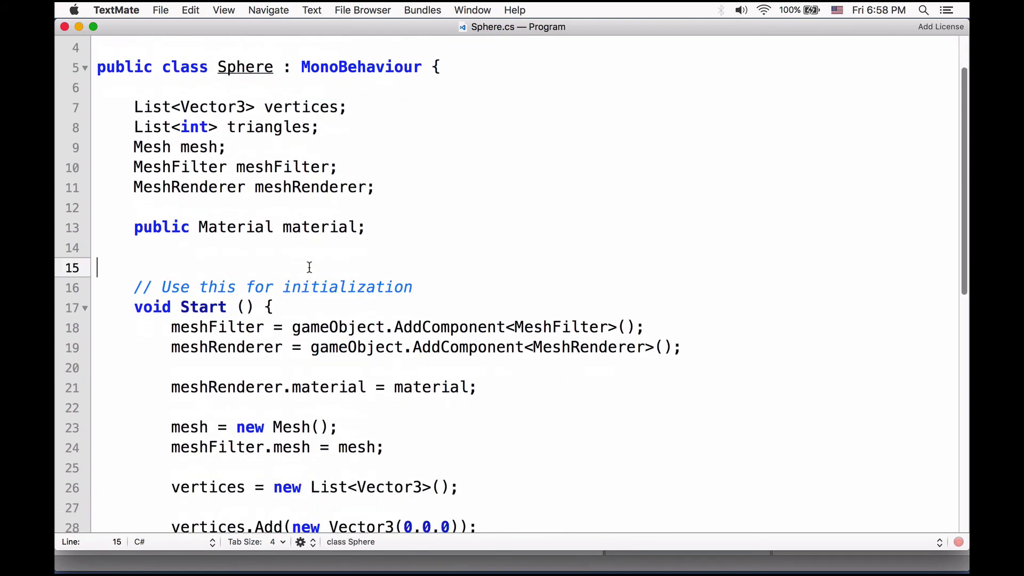
key("Return")
key("Up")
type("int segments = 5 +1; \tfloat width = 1.0f; \tfloat height = 1.0f; \tint x,y;")
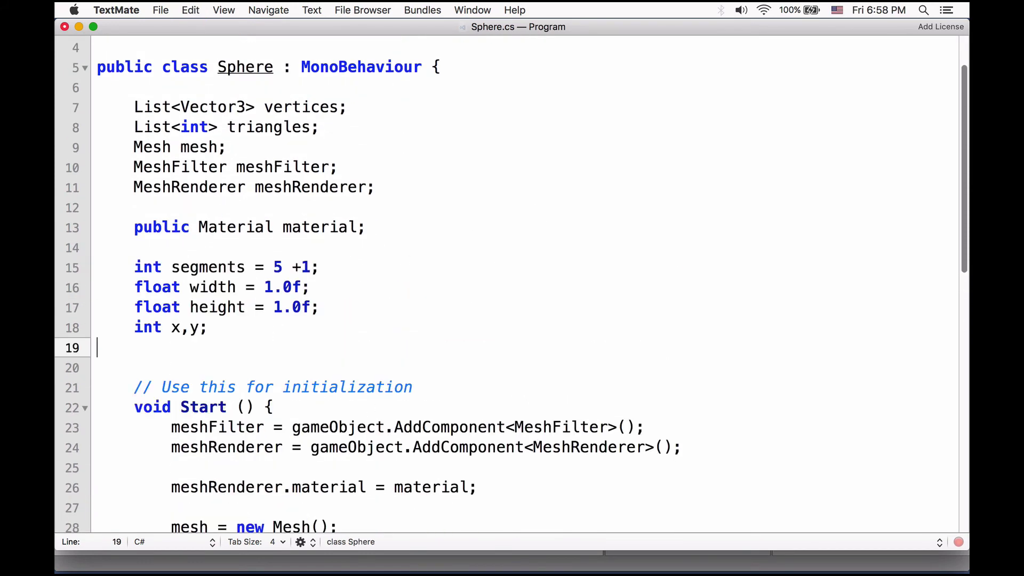
left_click_drag(89, 273, 96, 345)
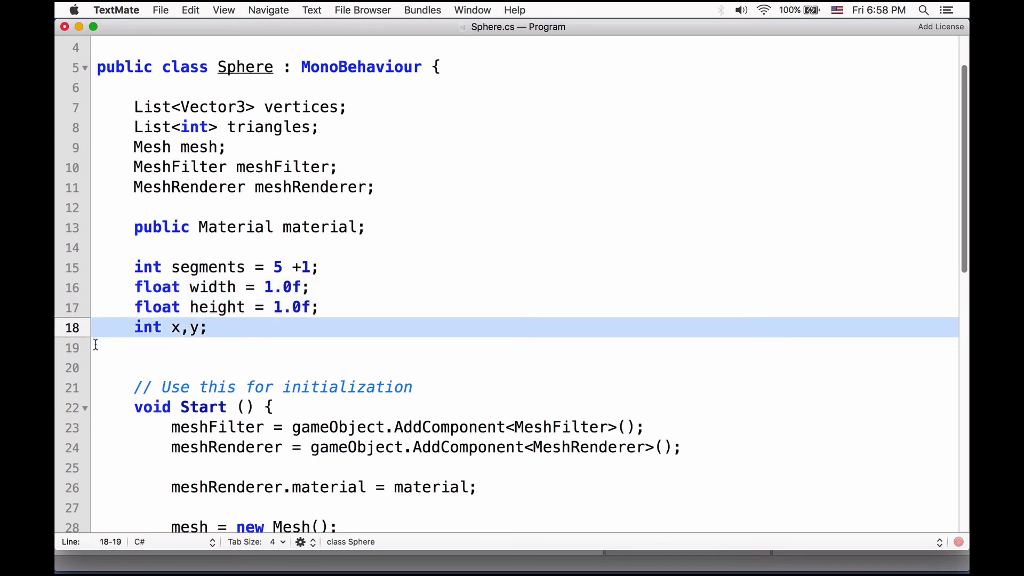
scroll(103, 378, "down", 5)
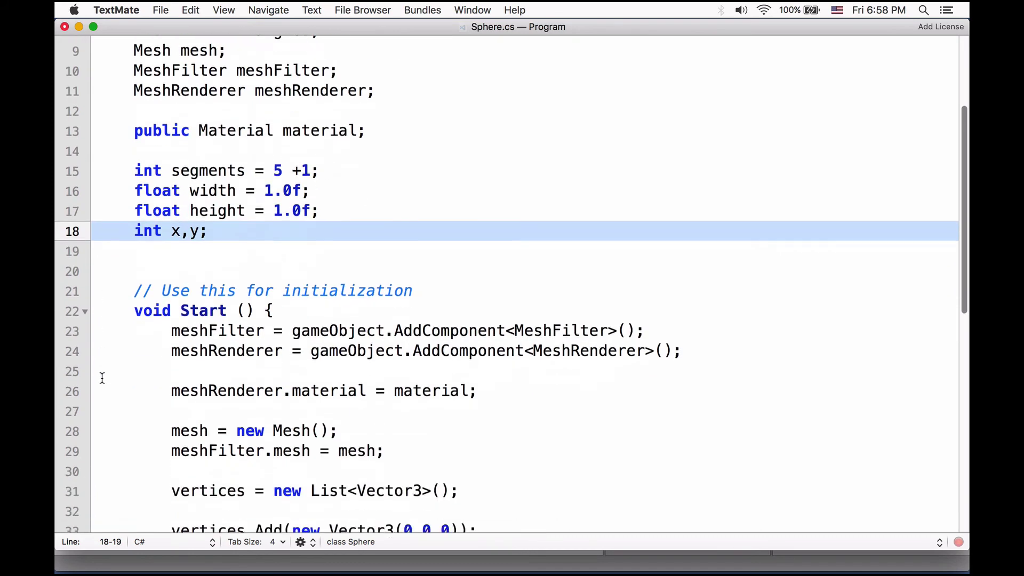
scroll(102, 378, "down", 10)
- Comment out the four fixed vertex lines and paste the nested y/x vertex loop below
left_click(104, 135)
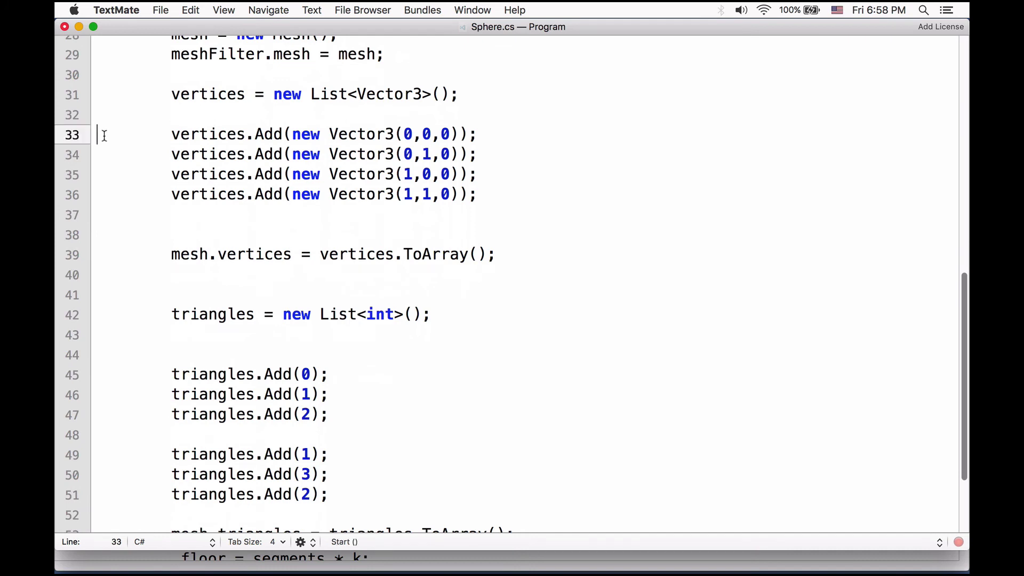
left_click_drag(104, 135, 106, 218)
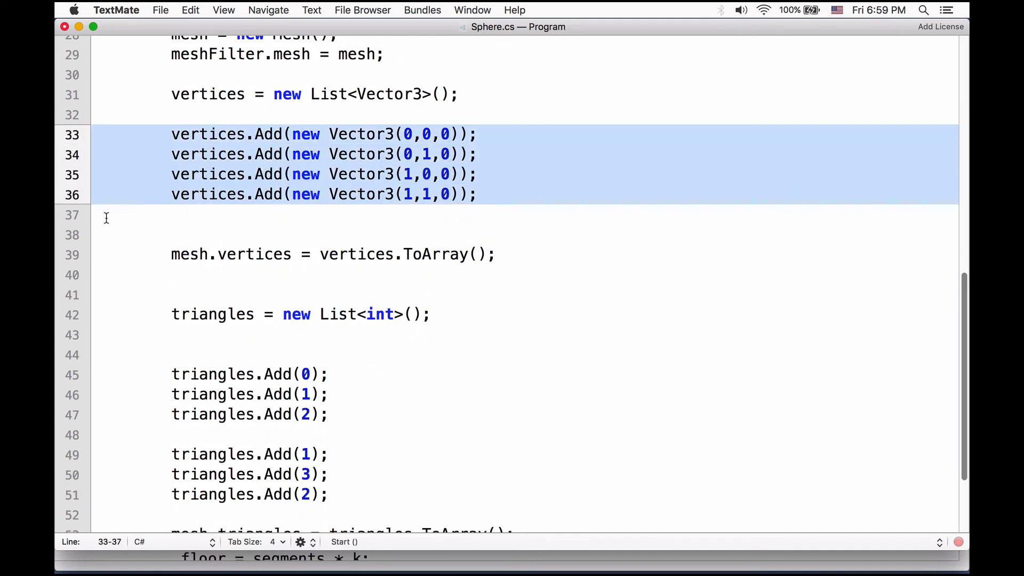
key("super+slash")
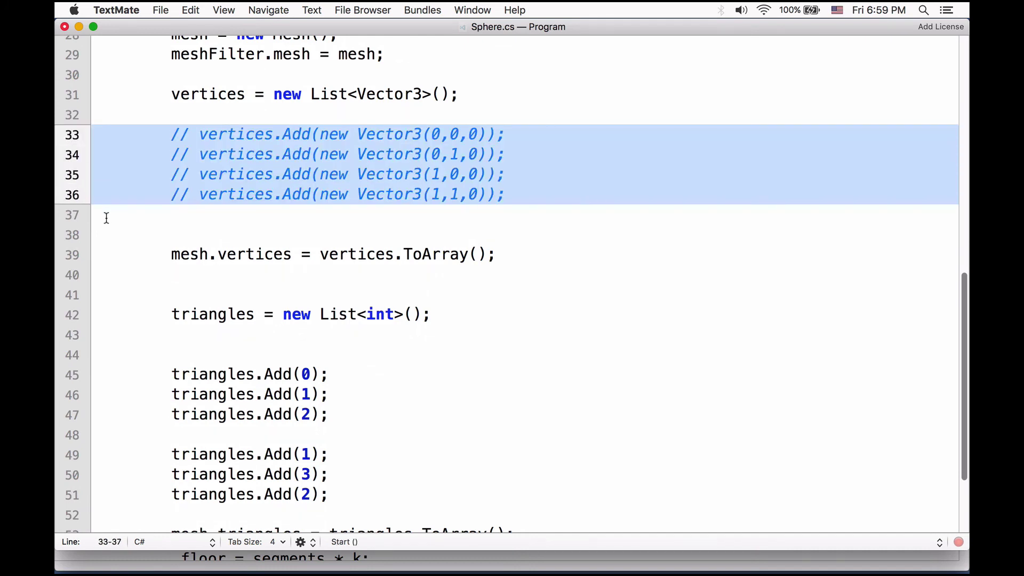
left_click(106, 218)
key("Return")
type("for (y = 0; y < 2; y ++)         {              for (x = 0; x < segments; x ++)             {                 vertices.Add(new Vector3(x * width, y * height, 0));             }          }")
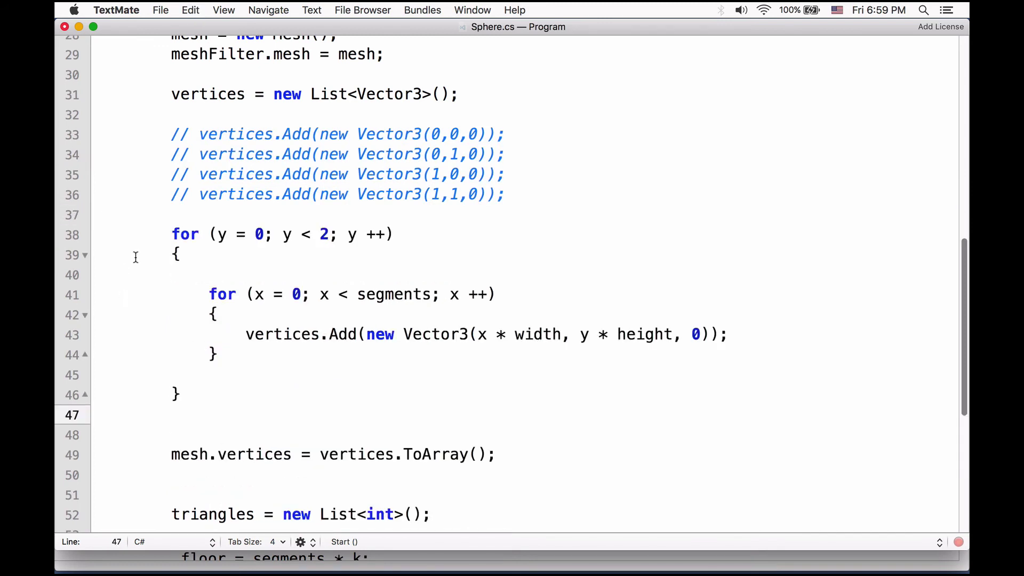
- Comment out the old fixed triangle index lines in Sphere.cs
scroll(250, 335, "down", 8)
left_click(347, 237)
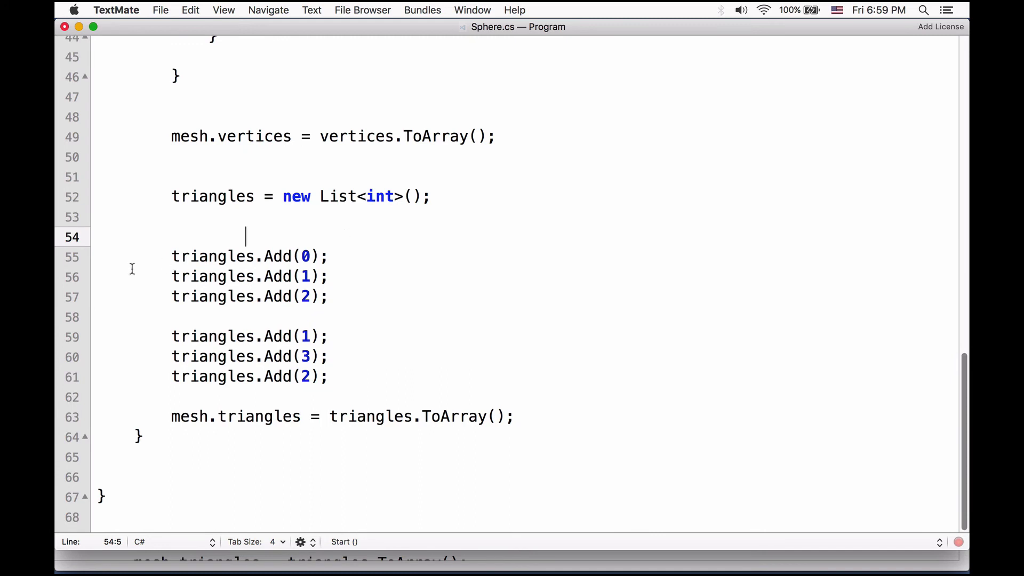
left_click_drag(103, 259, 106, 405)
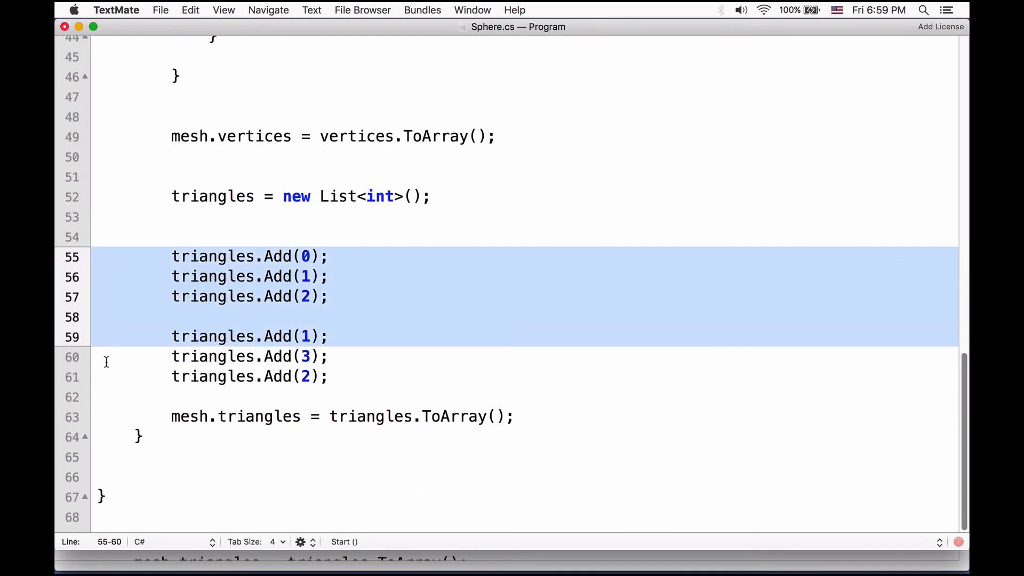
key("super+slash")
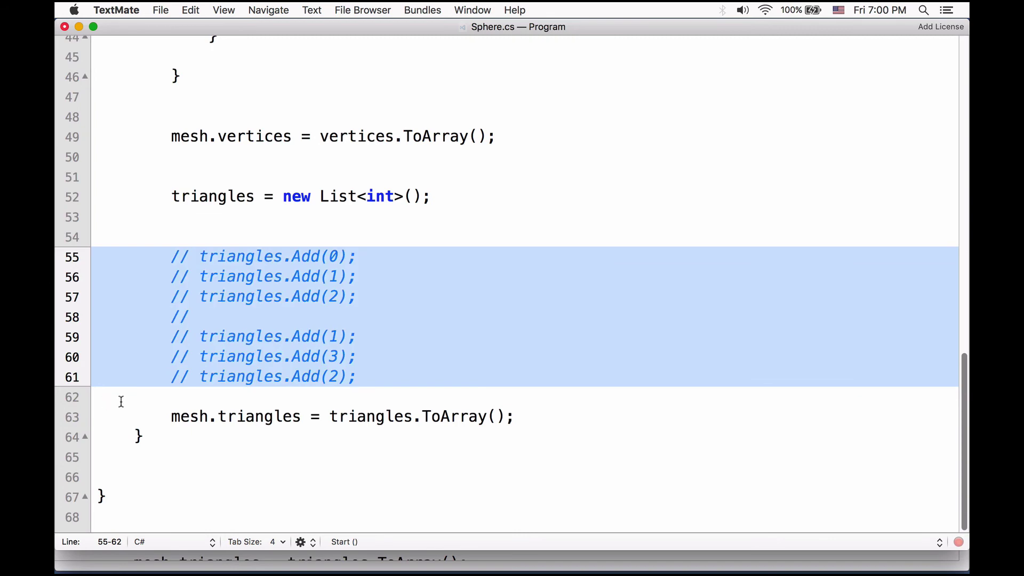
- Add triangles 0, segments, 1 and segments, segments+1, 1, then save the script
left_click(152, 401)
key("Return")
type("triangles.Add(0); triangles.Add(segments); triangles.Add(1);  triangles.Add(segments); triangles.Add(segments +1); triangles.Add(1);")
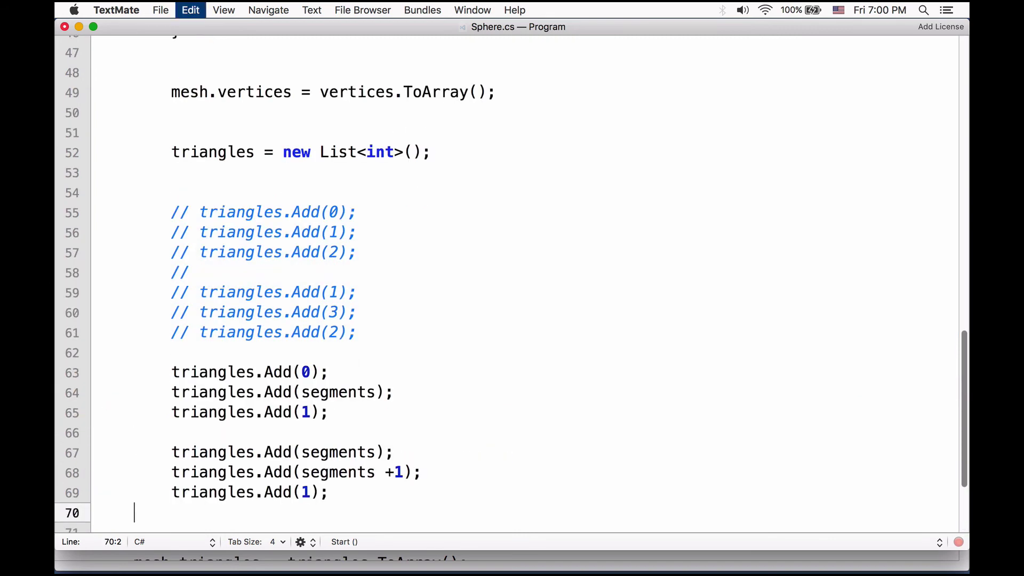
scroll(325, 345, "down", 3)
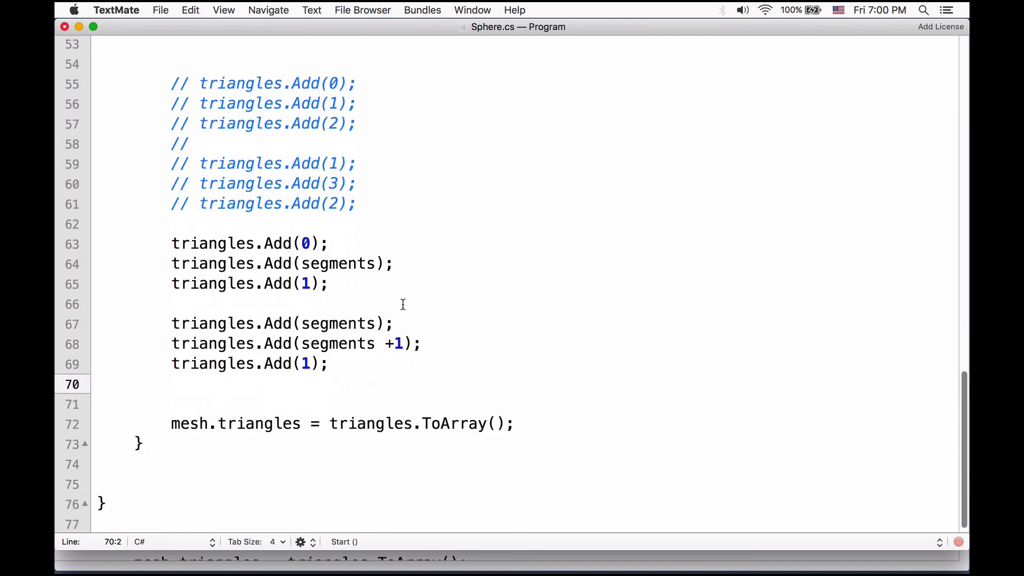
key("super+s")
key("super+Tab")
key("super+Tab")
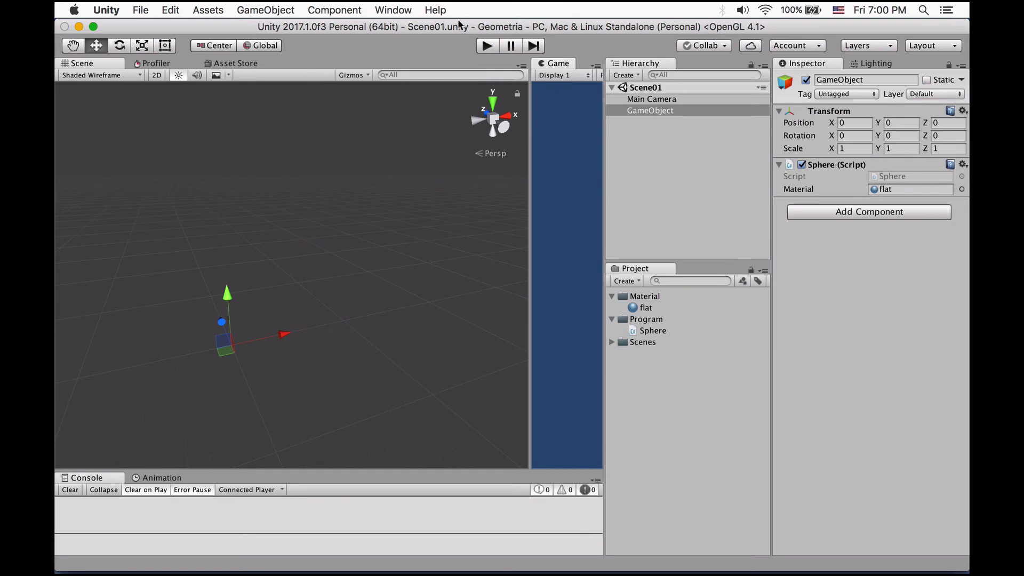
- Play the scene to check the yellow two-triangle square, then stop it
left_click(487, 47)
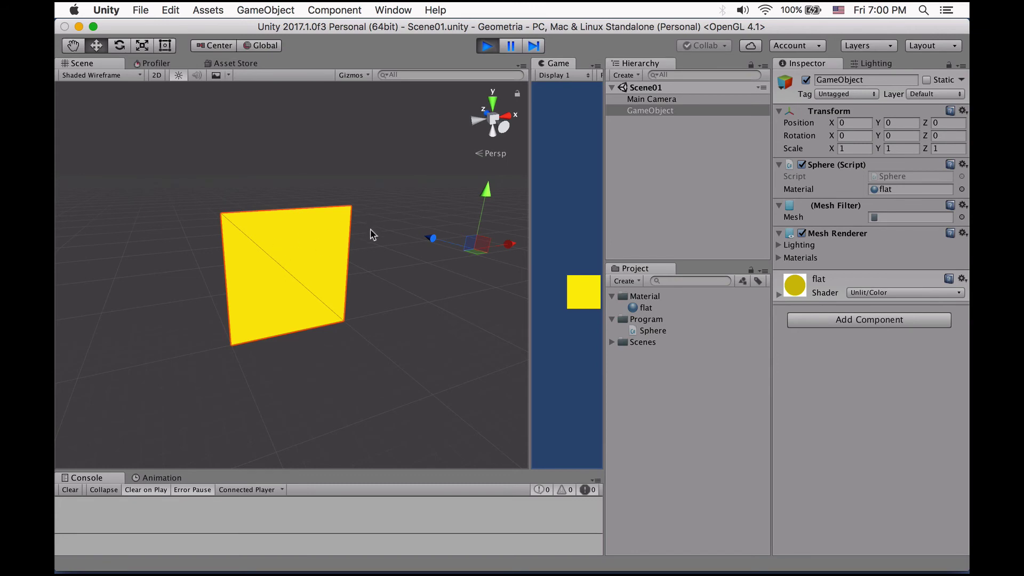
left_click(484, 47)
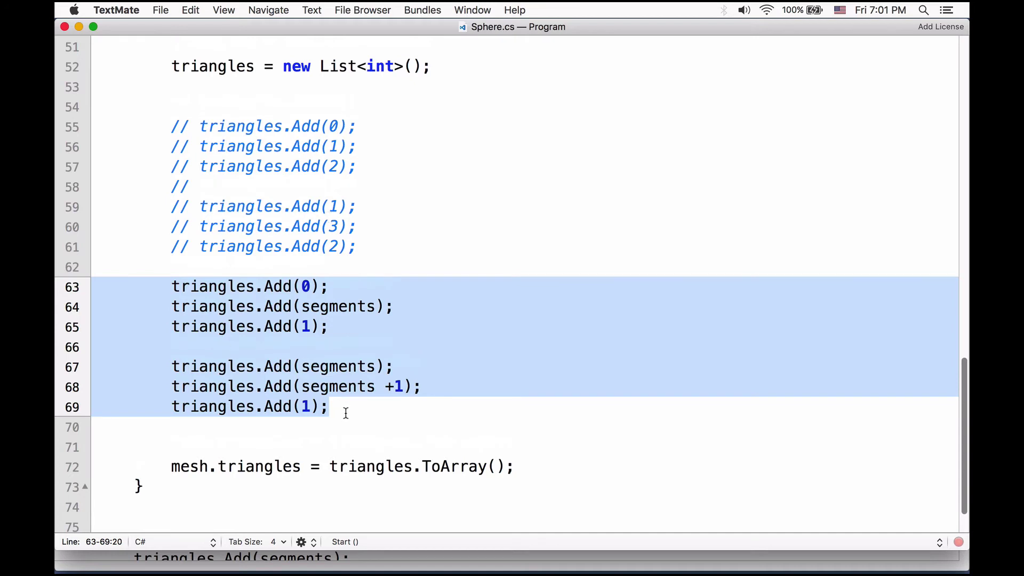
- Replace the fixed triangle pair with nested k/i loops using ceil and floor indices, then save
left_click(175, 271)
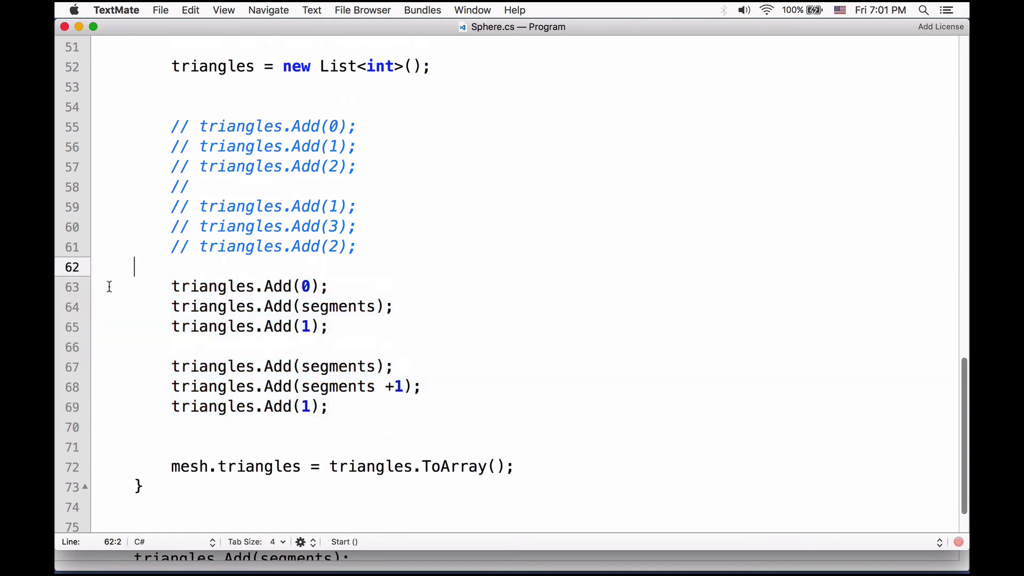
left_click_drag(103, 288, 339, 405)
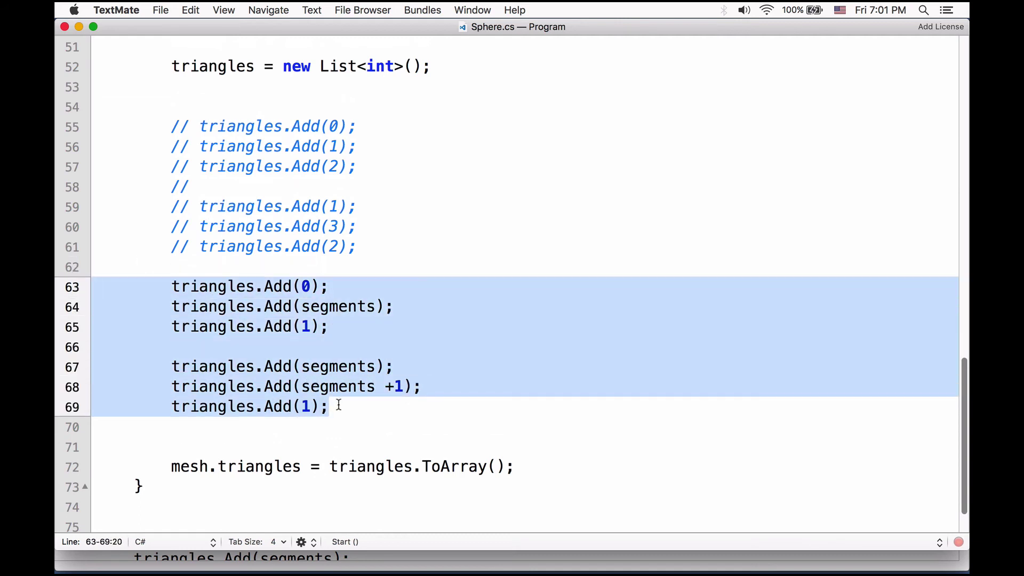
key("super+v")
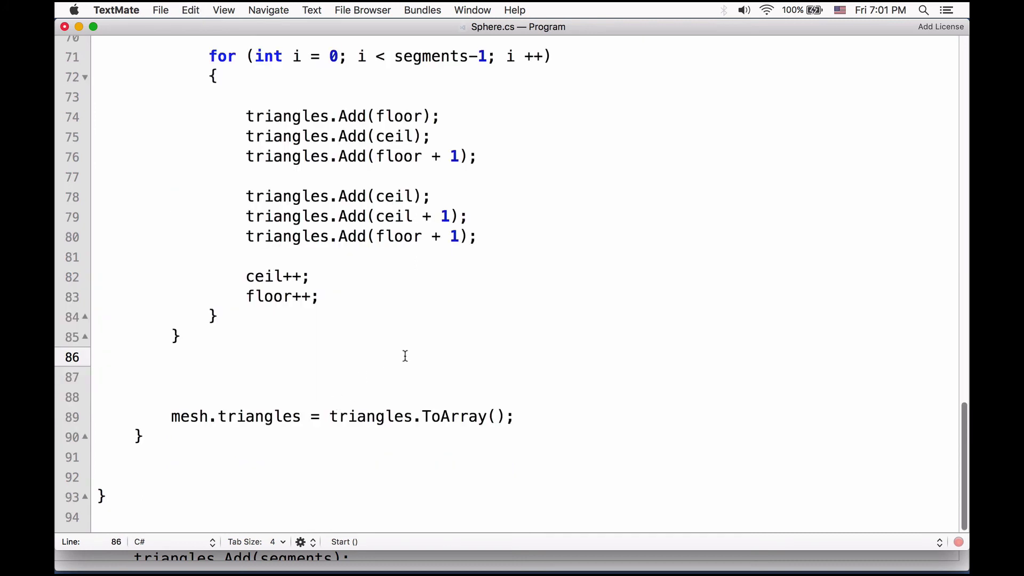
scroll(405, 357, "up", 3)
scroll(405, 356, "up", 1)
scroll(406, 357, "up", 1)
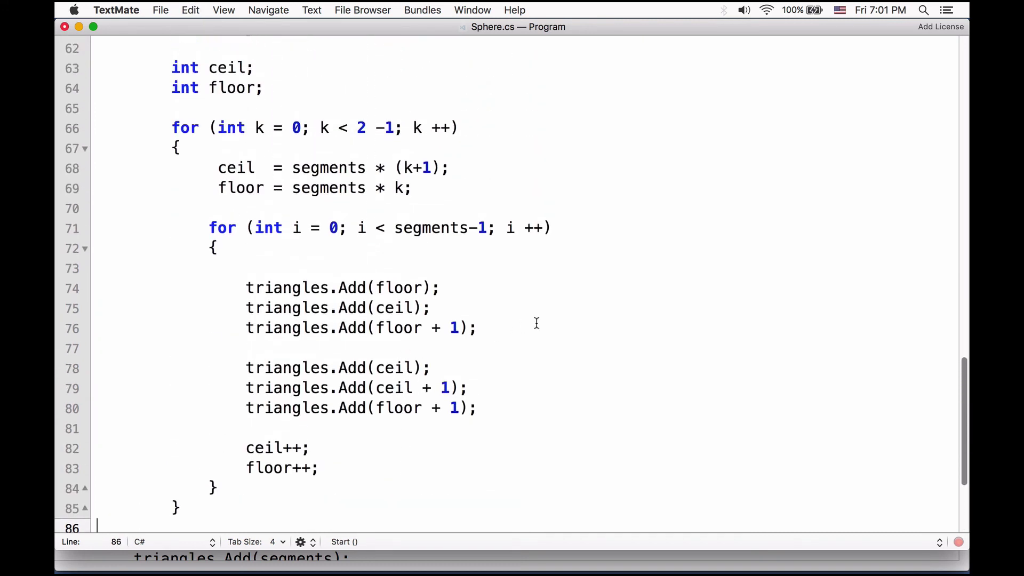
key("super+s")
key("super+Tab")
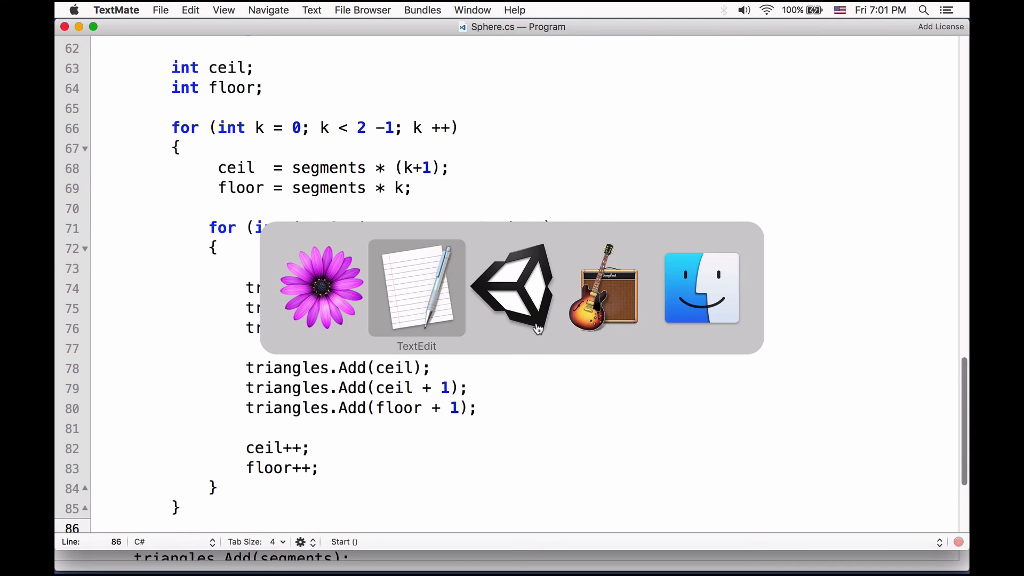
- Play the scene and frame the long yellow triangle strip, then stop playback
left_click(537, 326)
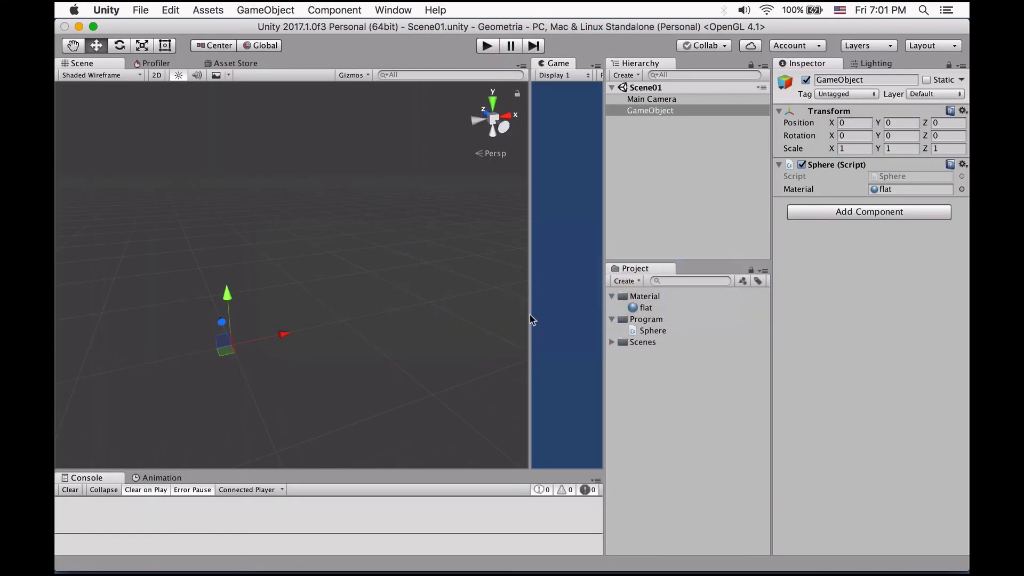
left_click(487, 47)
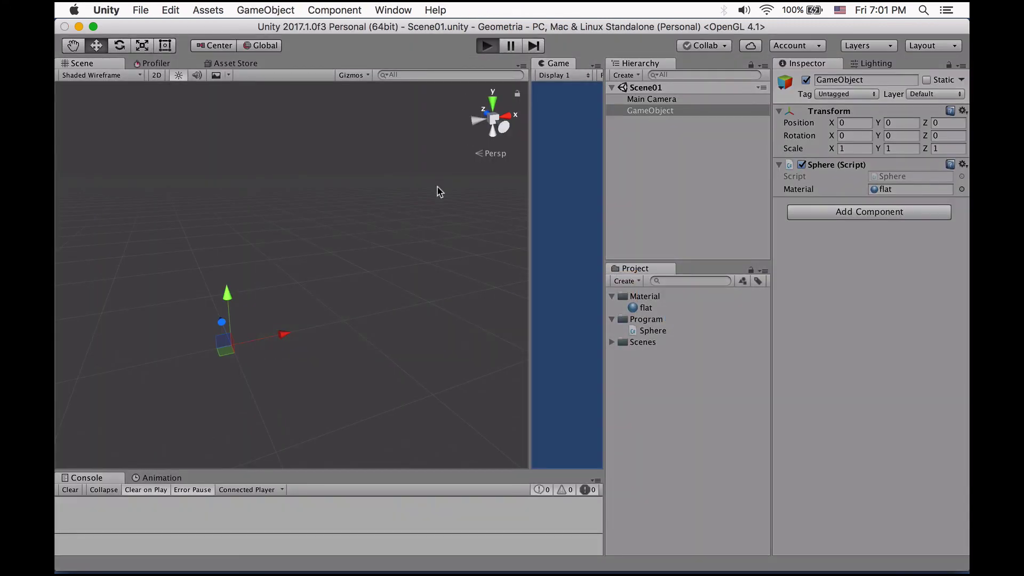
mouse_move(437, 185)
middle_mouse_down()
mouse_move(205, 320)
mouse_move(275, 328)
middle_mouse_up()
scroll(205, 320, "down", 1)
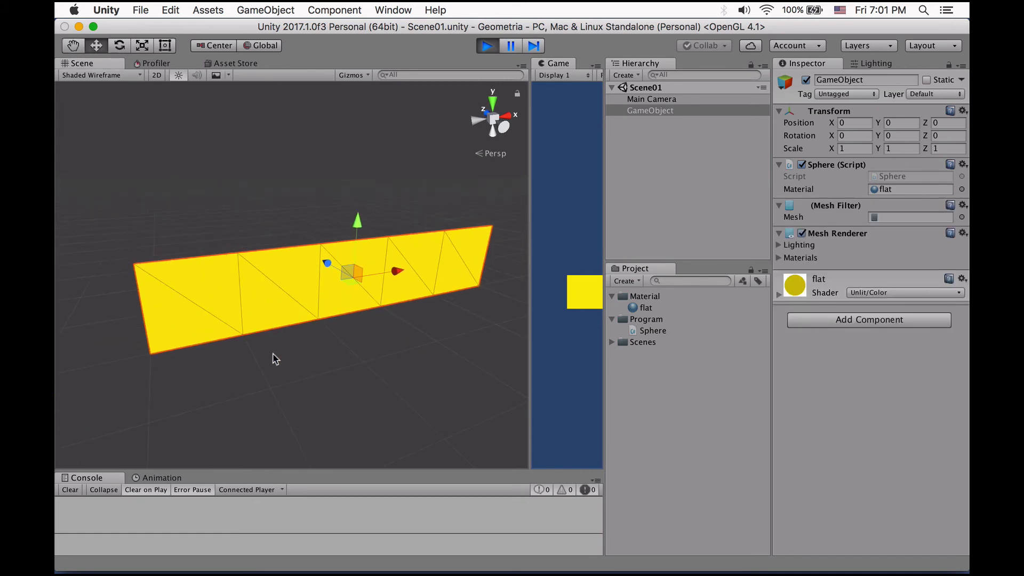
left_click(488, 46)
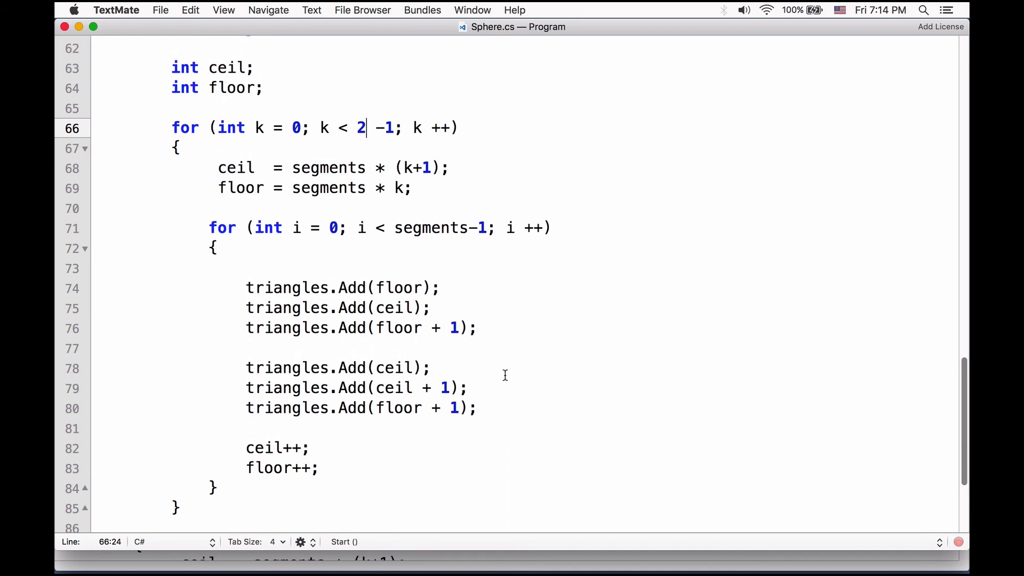
- Change the row count from 2 to 4 on line 66 and line 38
double_click(361, 129)
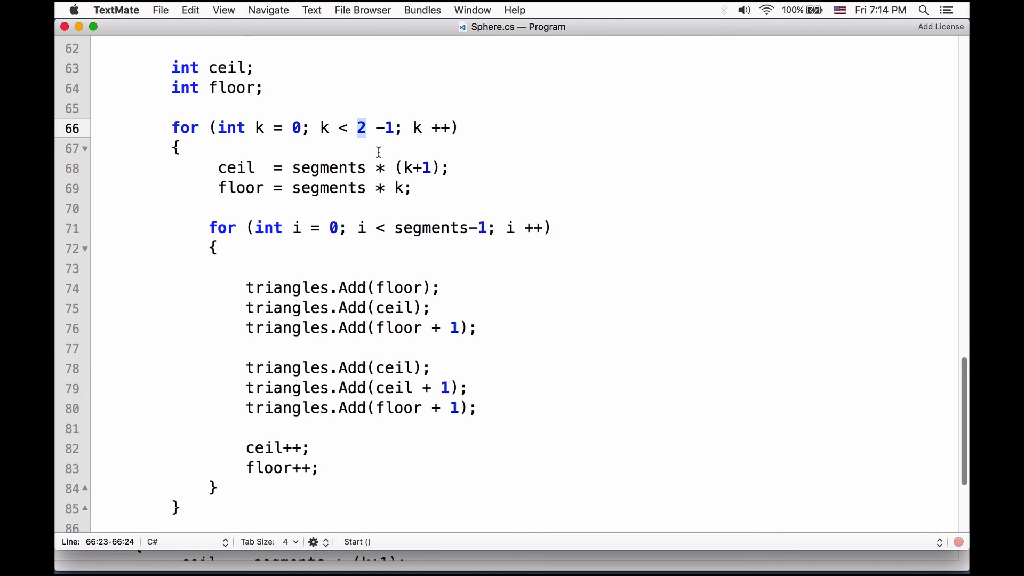
type("4")
scroll(379, 152, "up", 1)
scroll(381, 155, "up", 4)
scroll(383, 156, "up", 2)
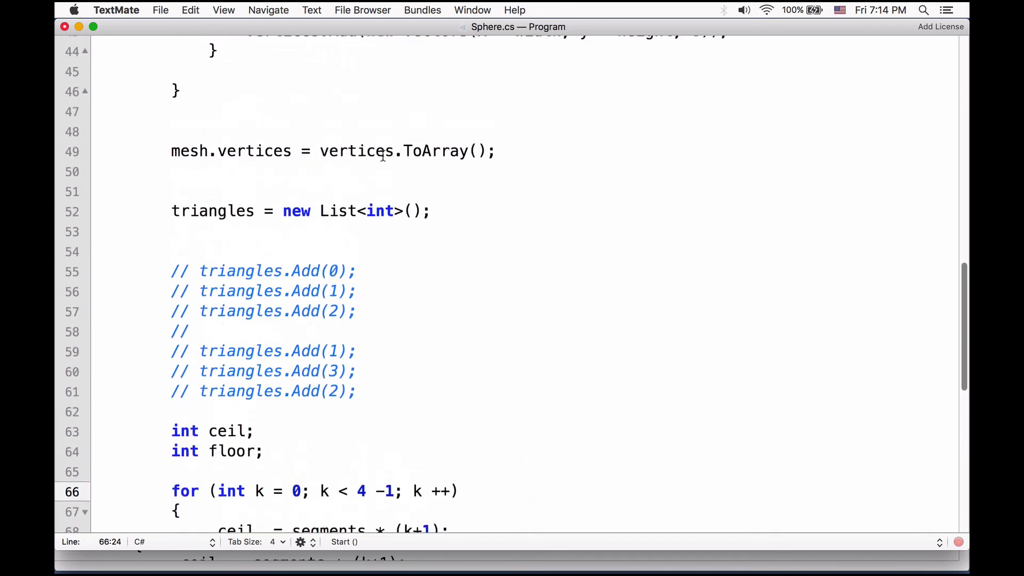
scroll(383, 156, "up", 4)
scroll(381, 154, "up", 1)
left_click(328, 145)
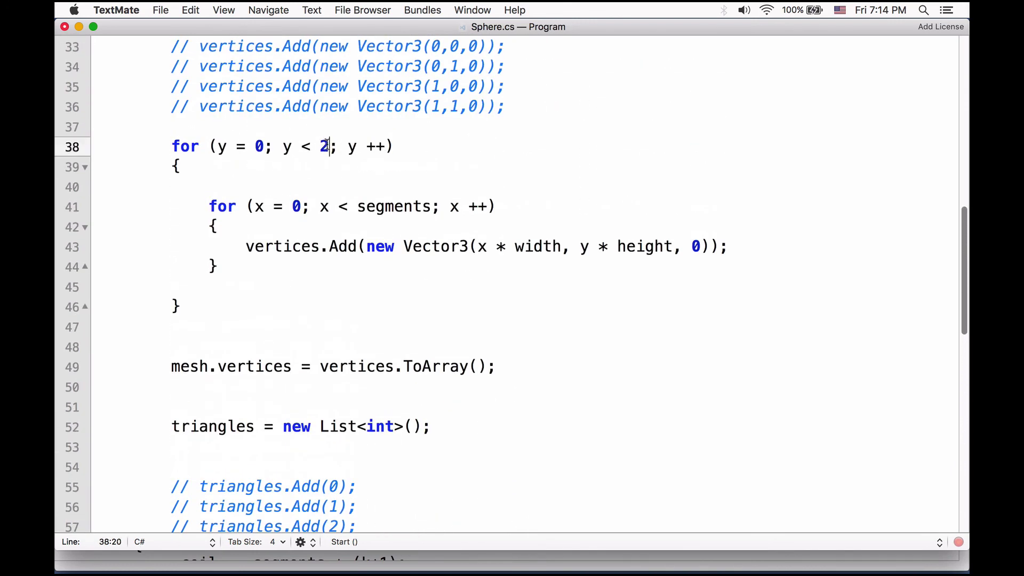
double_click(328, 145)
type("4")
key("super+Tab")
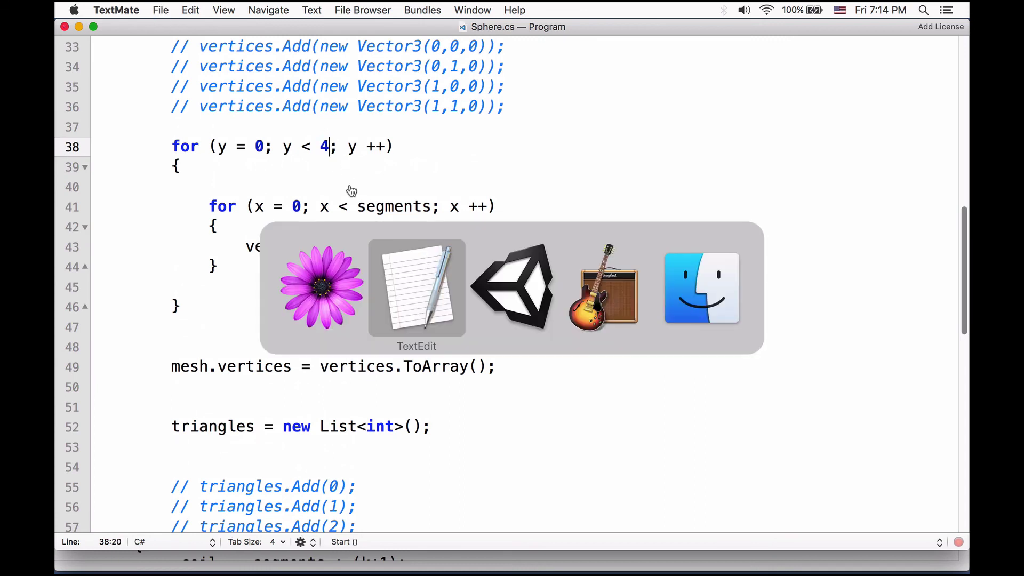
key("super+Tab")
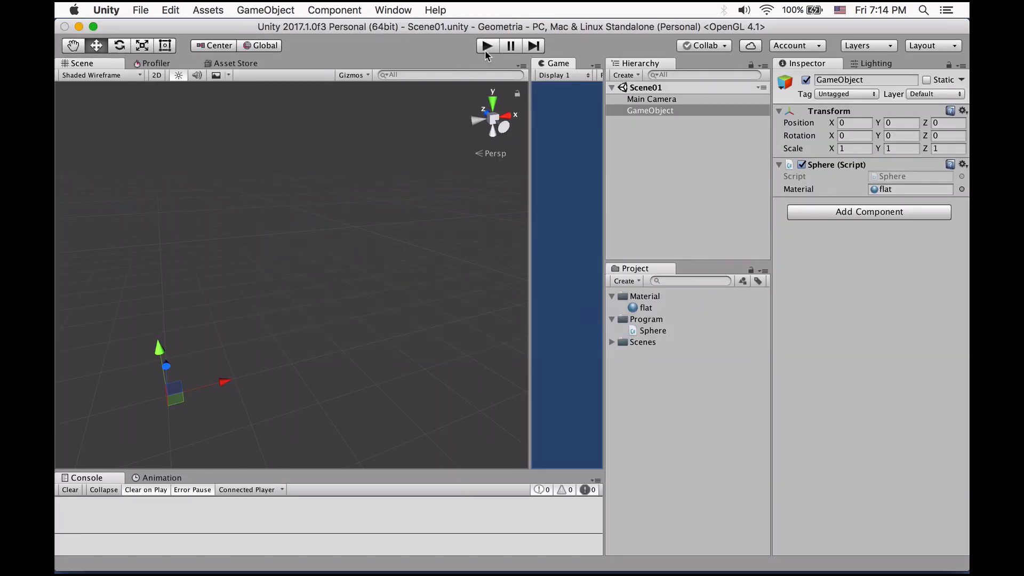
- Play the scene and orbit around the taller four-row yellow grid mesh
left_click(486, 47)
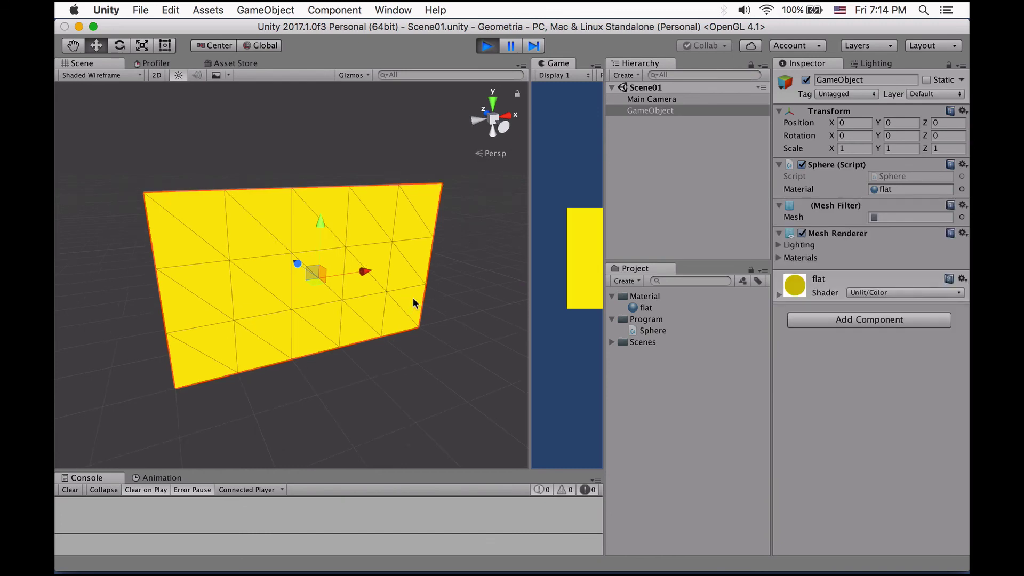
left_click_drag(354, 341, 362, 353, "alt")
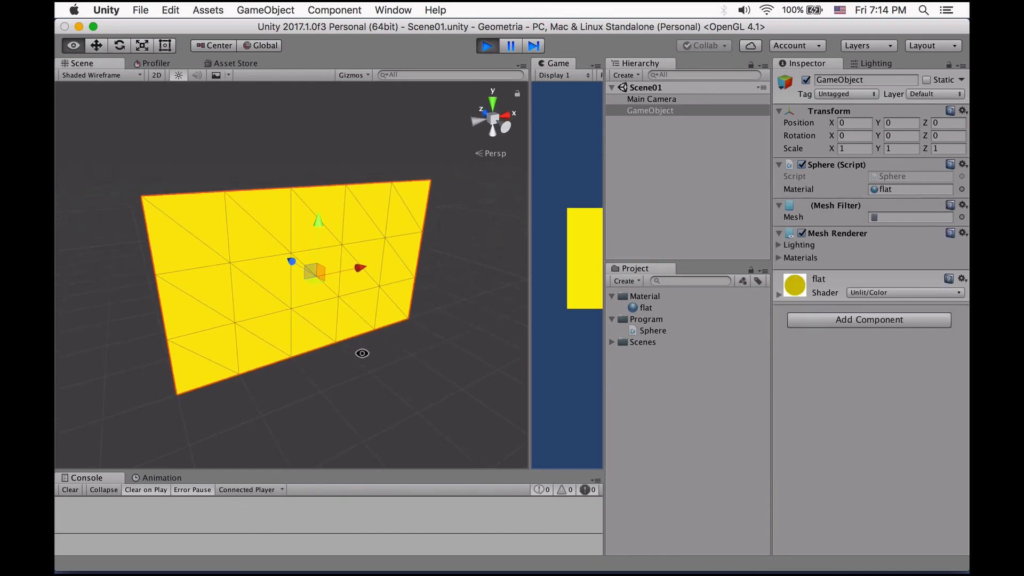